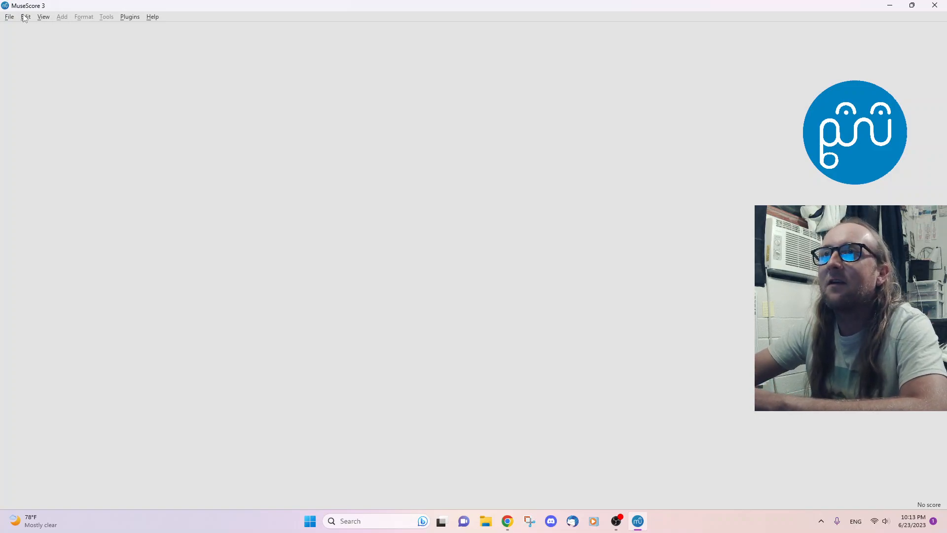
Start a new score without score details, using the Treble Clef template and the default key signature, up to the time signature and tempo settings.
left_click(8, 18)
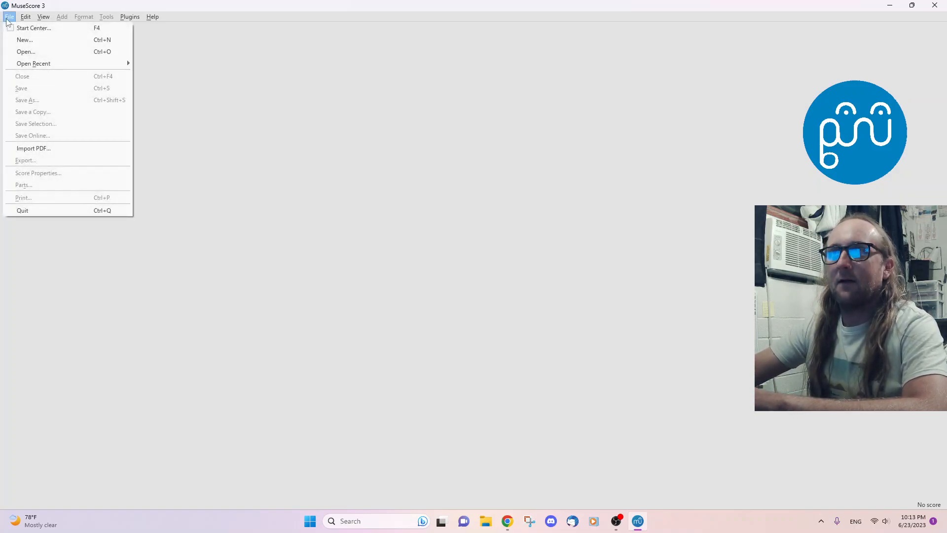
left_click(8, 18)
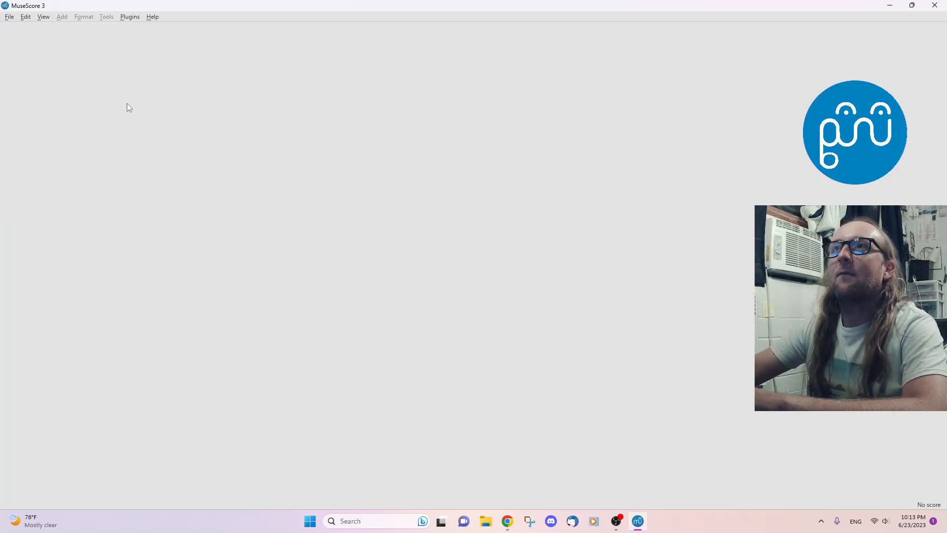
left_click(9, 22)
left_click(8, 20)
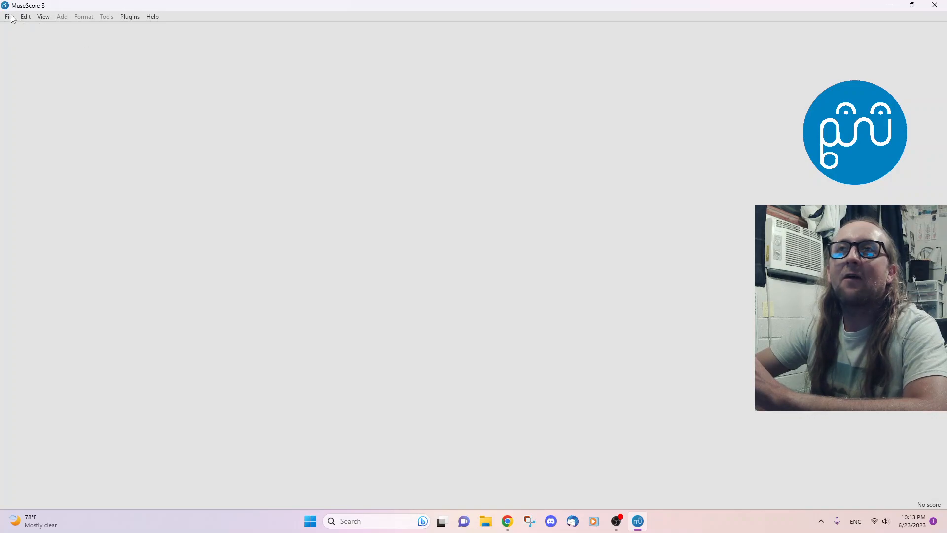
left_click(11, 19)
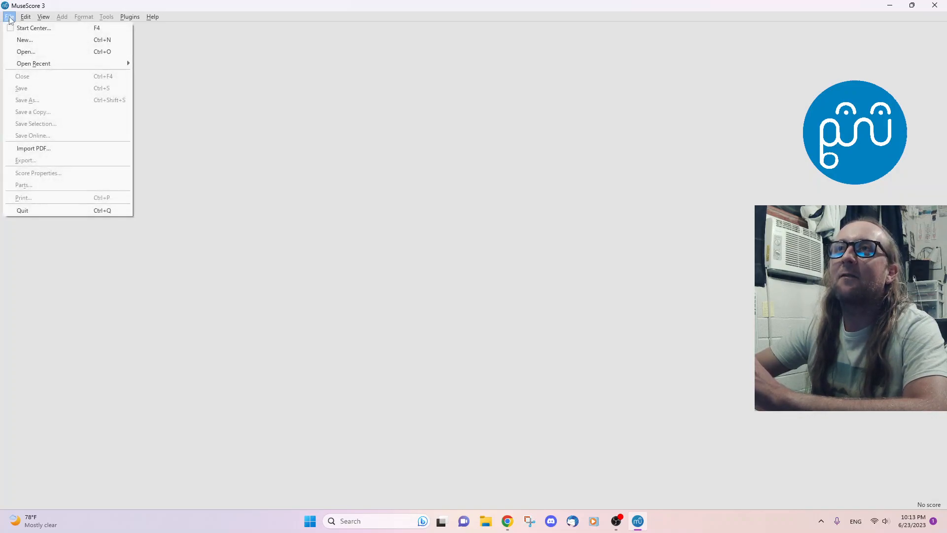
left_click(31, 38)
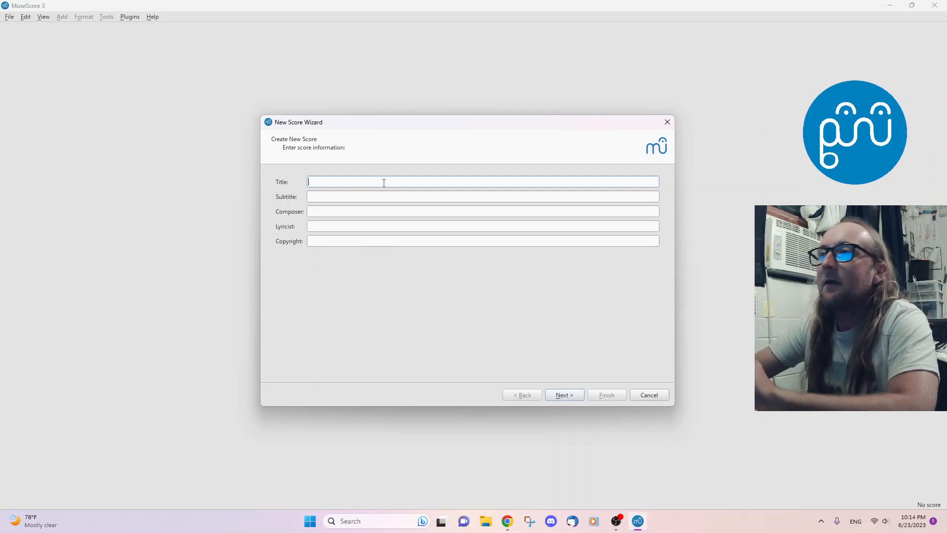
left_click(561, 397)
left_click(314, 214)
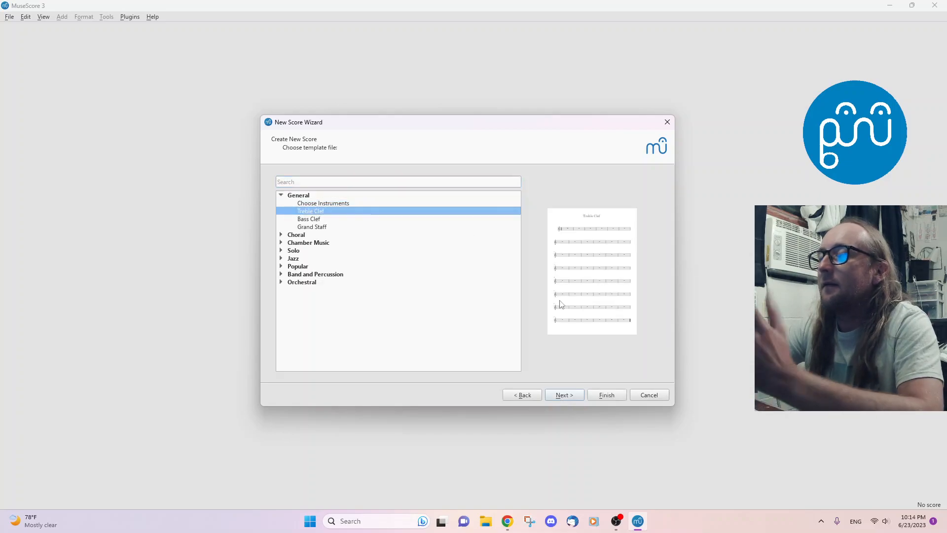
left_click(573, 395)
left_click(575, 395)
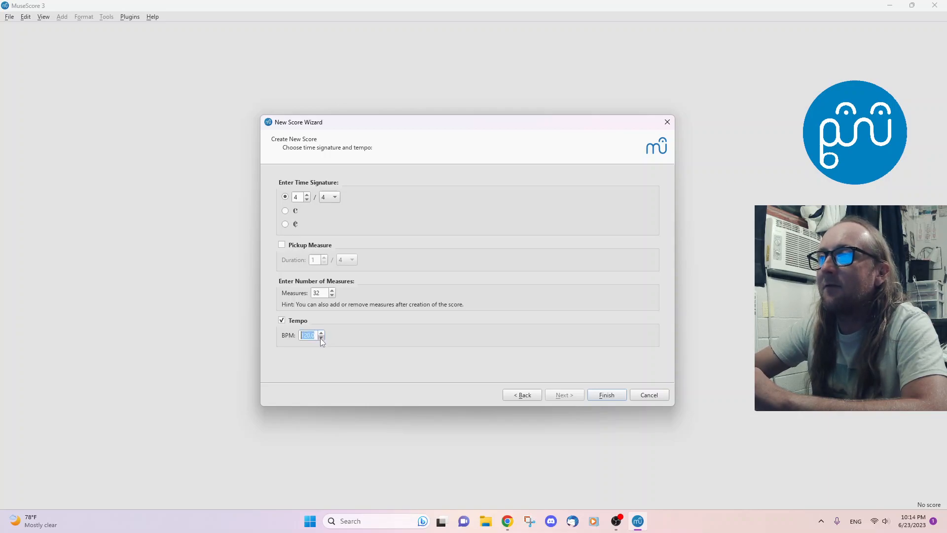
Set the new score's tempo to 120.1 BPM.
left_click(321, 337)
left_click(321, 338)
left_click(309, 336)
key("BackSpace")
type("1")
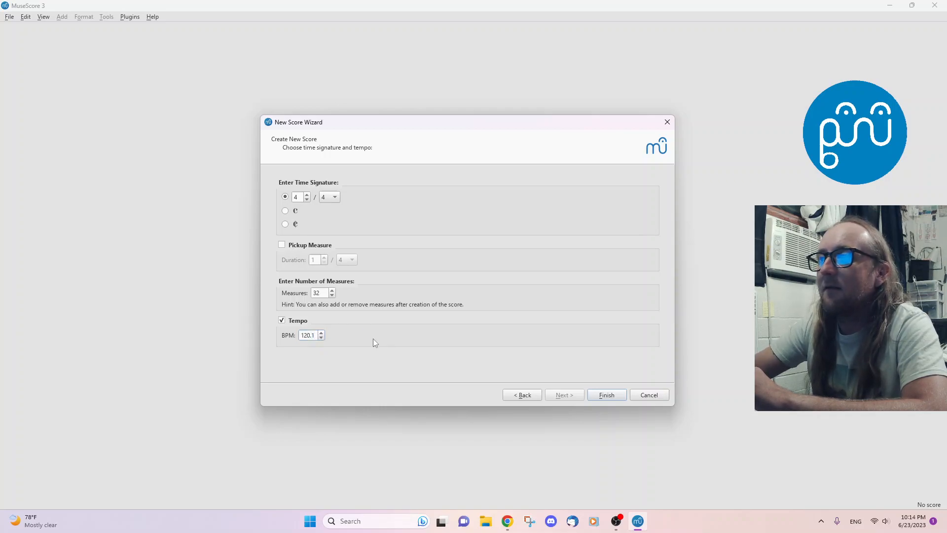
Set the new score's tempo to 121.0 BPM and finish creating the score.
left_click(321, 334)
left_click(321, 334)
left_click(321, 334)
left_click(321, 334)
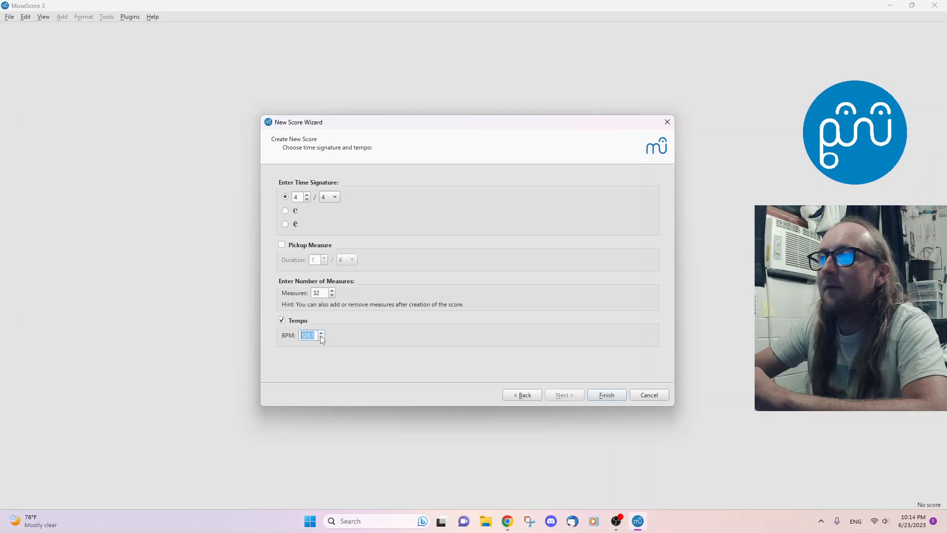
left_click(320, 338)
left_click(313, 334)
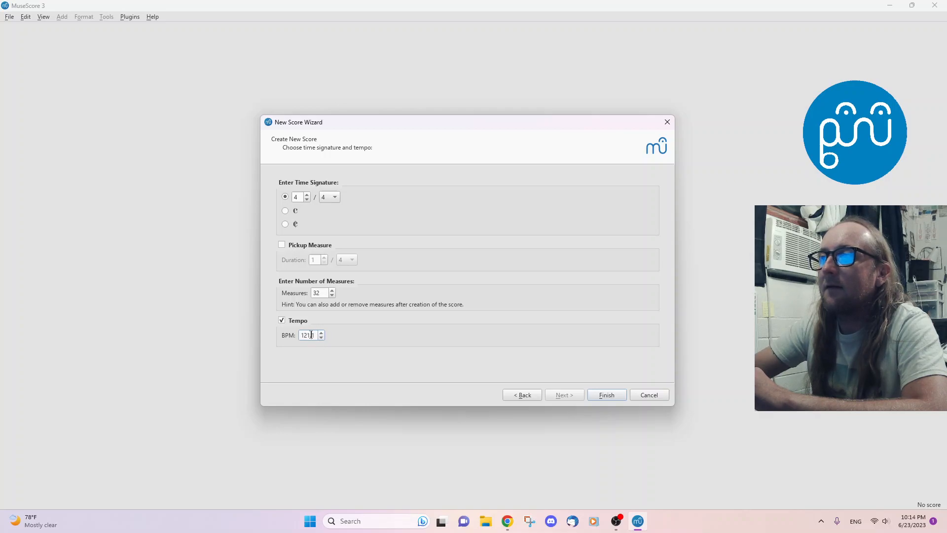
key("BackSpace")
type("0")
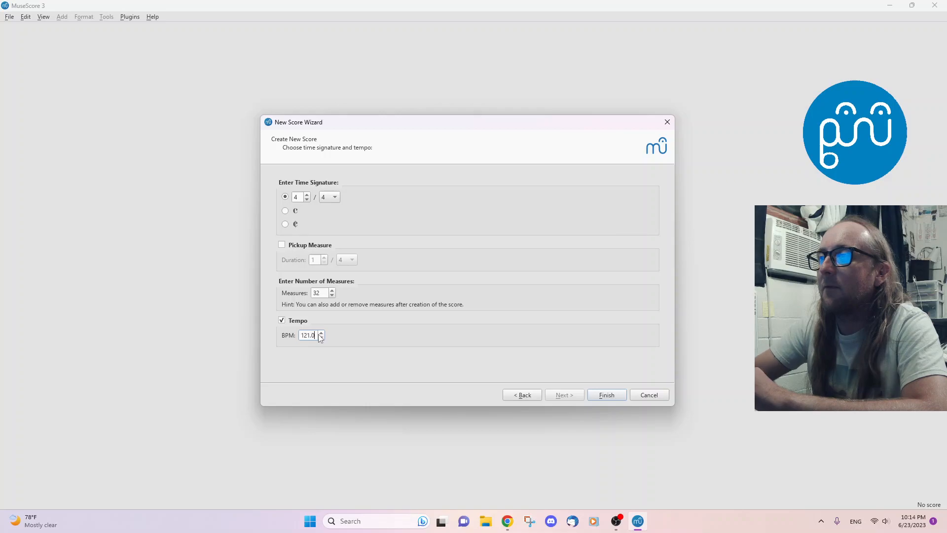
left_click(602, 395)
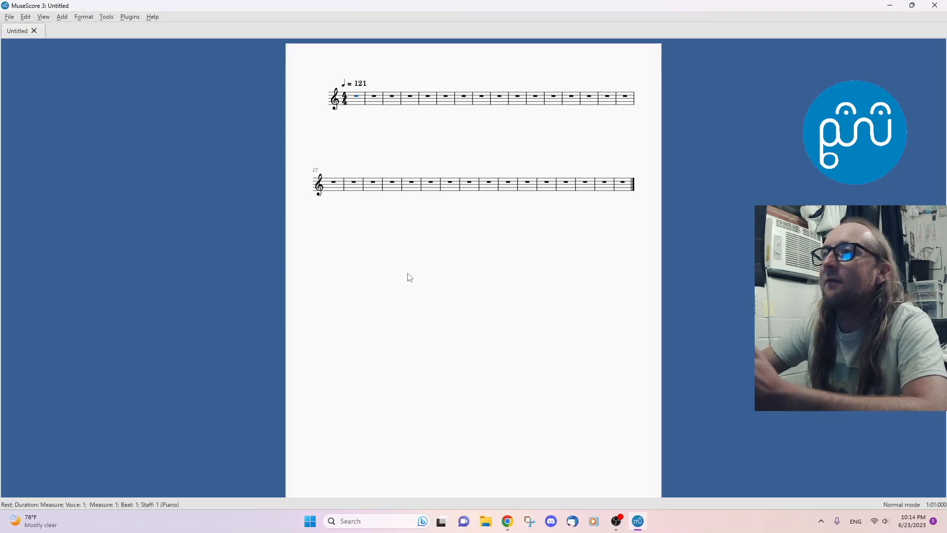
Examine the tempo marking above the first measure up close.
left_click_drag(404, 276, 404, 357)
left_click(350, 168)
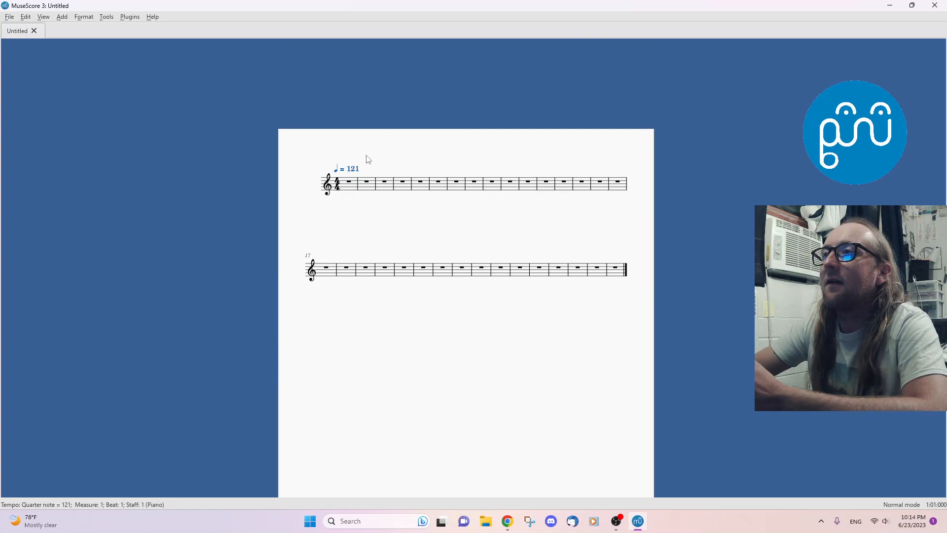
scroll(355, 171, "up", 11)
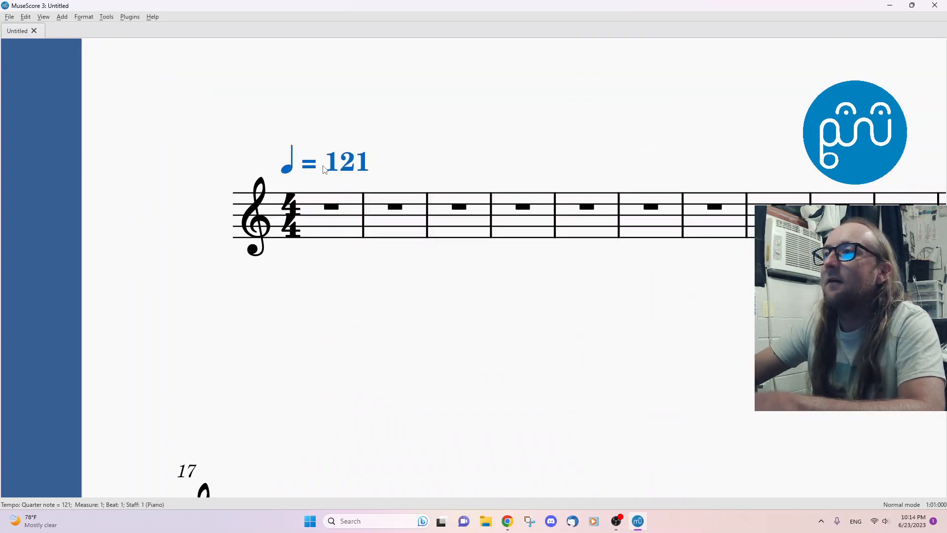
double_click(324, 166)
left_click(365, 245)
left_click(326, 173)
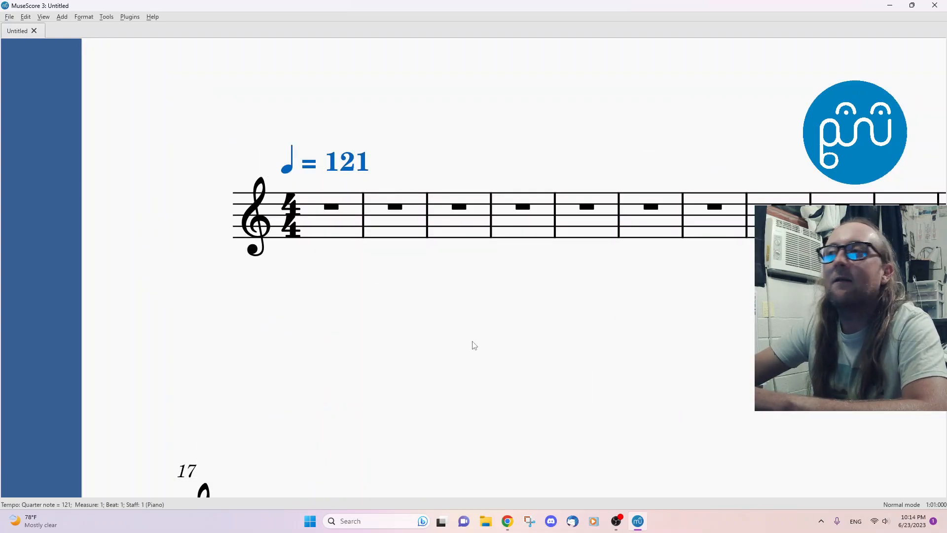
left_click(413, 304)
left_click_drag(412, 304, 384, 286)
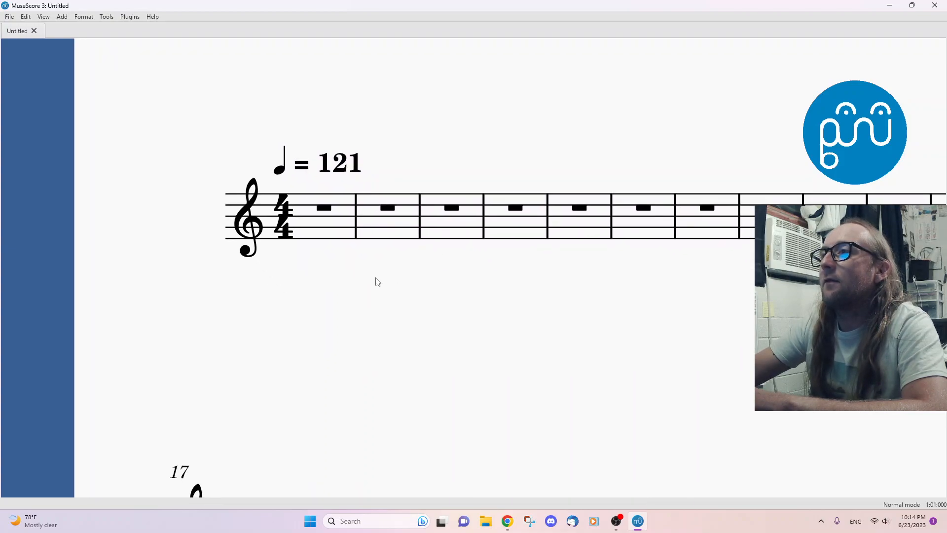
scroll(374, 226, "down", 4)
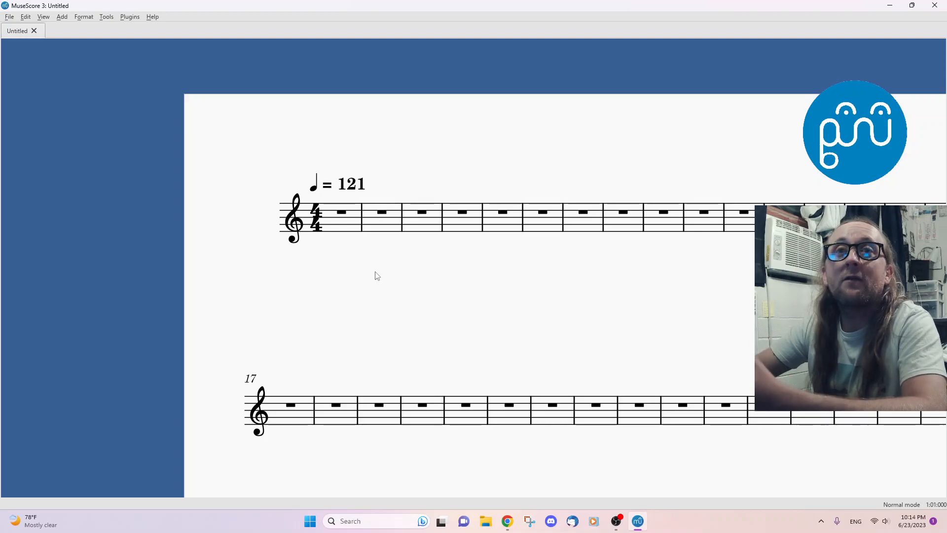
Delete the tempo marking above the first measure.
left_click_drag(457, 309, 403, 303)
left_click(300, 180)
key("Delete")
left_click(334, 325)
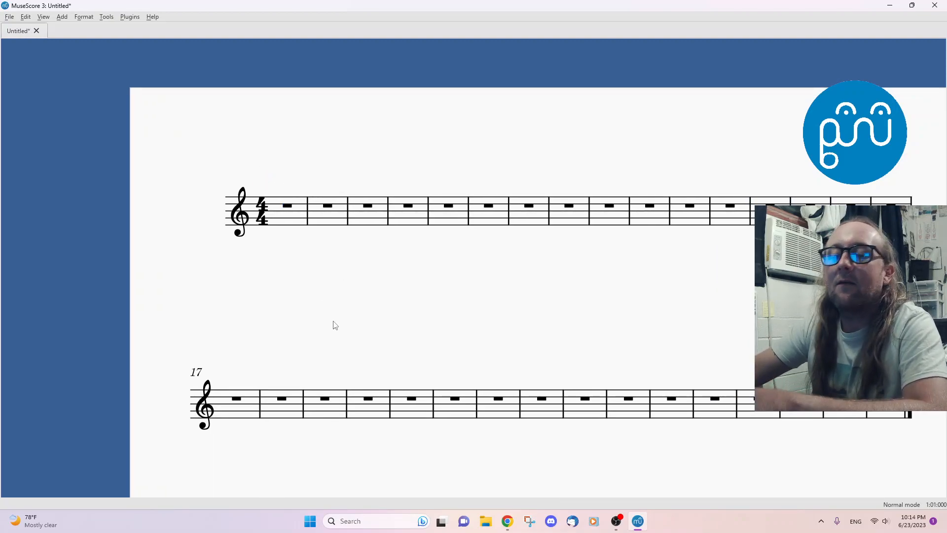
scroll(337, 323, "down", 2, "ctrl")
scroll(290, 268, "down", 1)
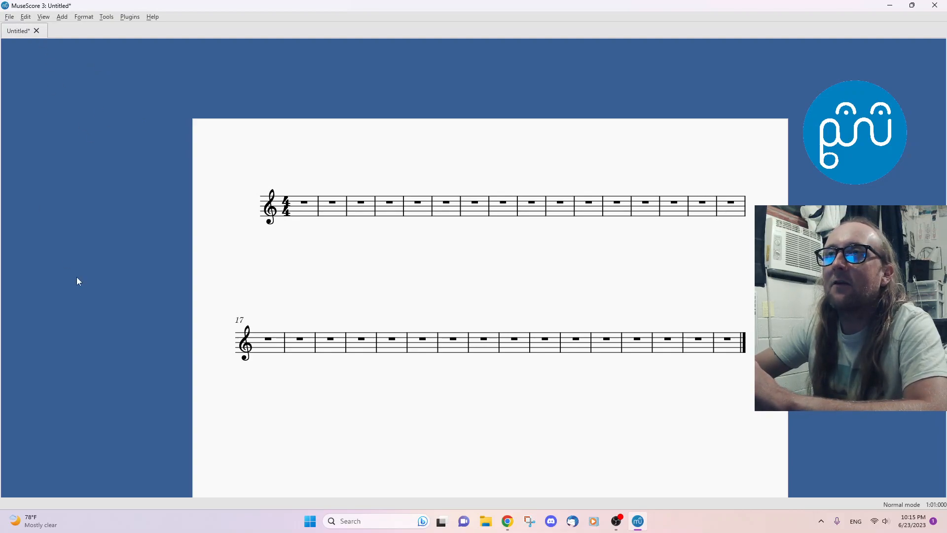
Show the palettes and expand the Tempo palette.
left_click(10, 18)
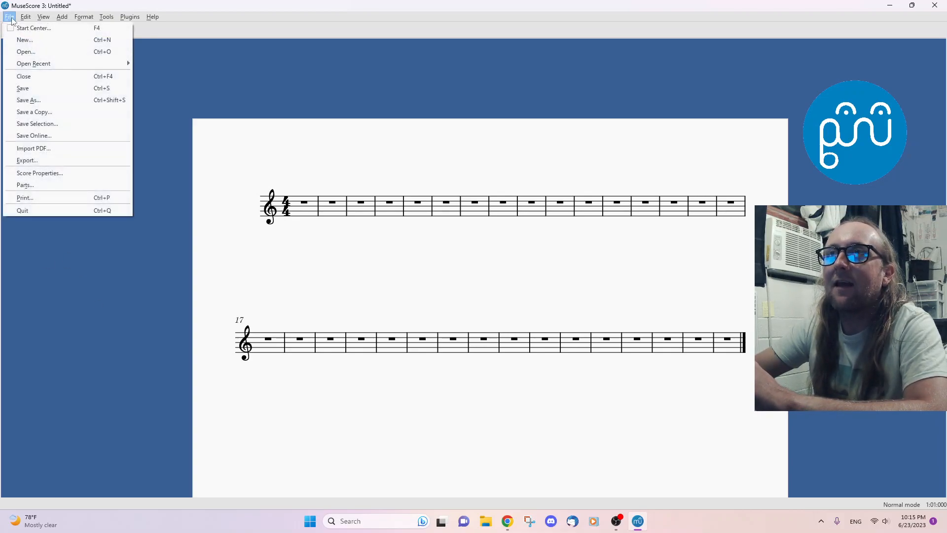
mouse_move(41, 20)
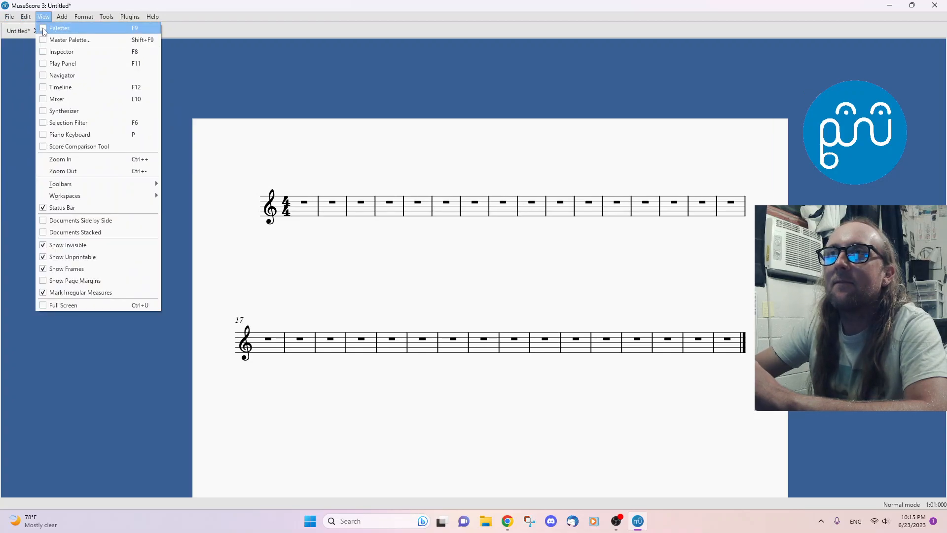
left_click(42, 30)
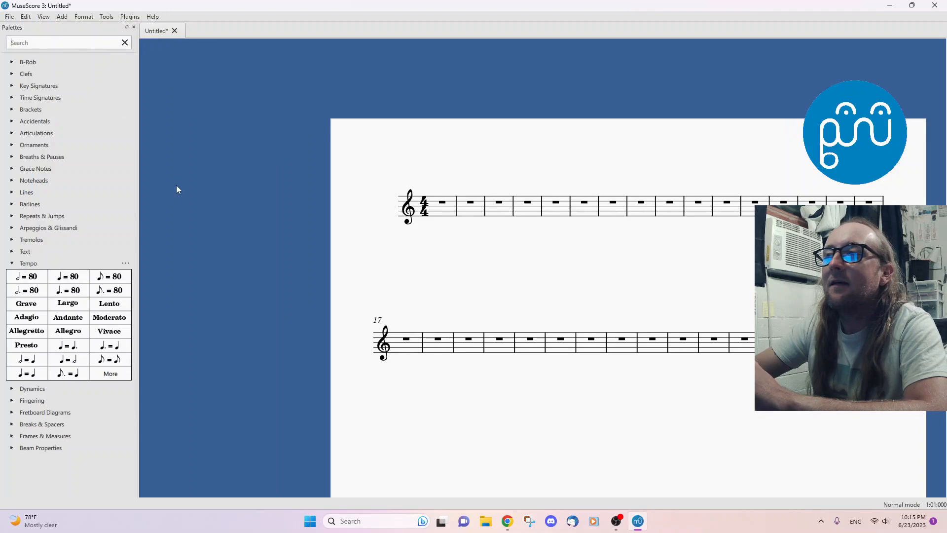
left_click(11, 263)
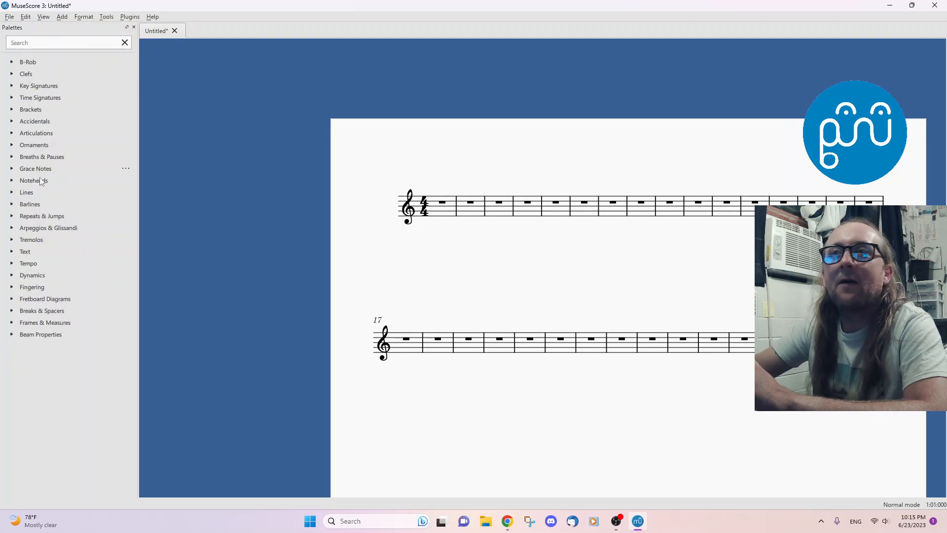
left_click(12, 264)
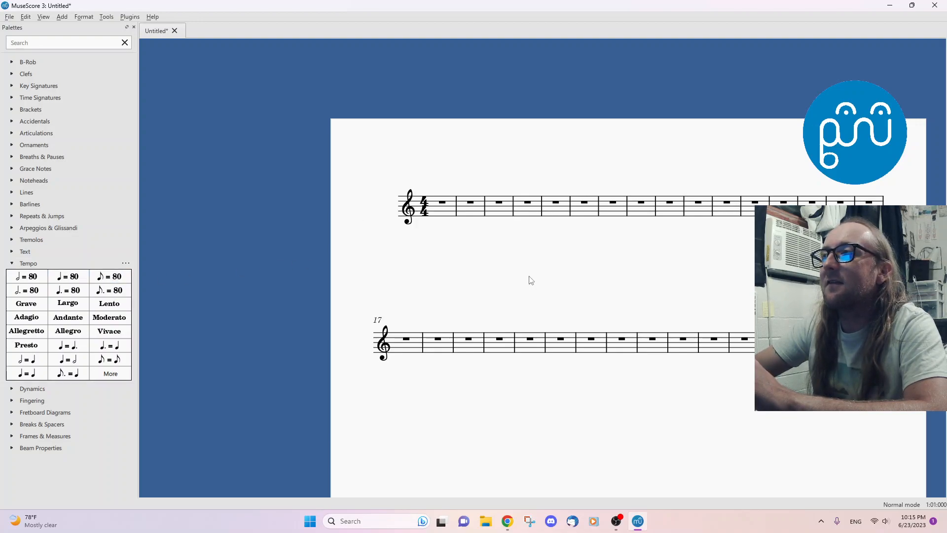
Add the quarter note = 80 tempo marking to measure 2.
left_click_drag(69, 277, 471, 207)
left_click(70, 278)
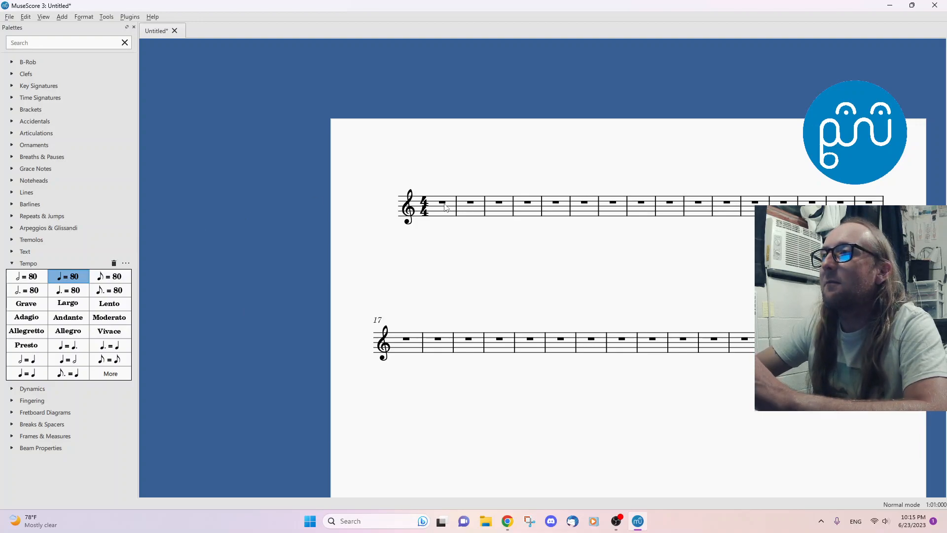
left_click(443, 206)
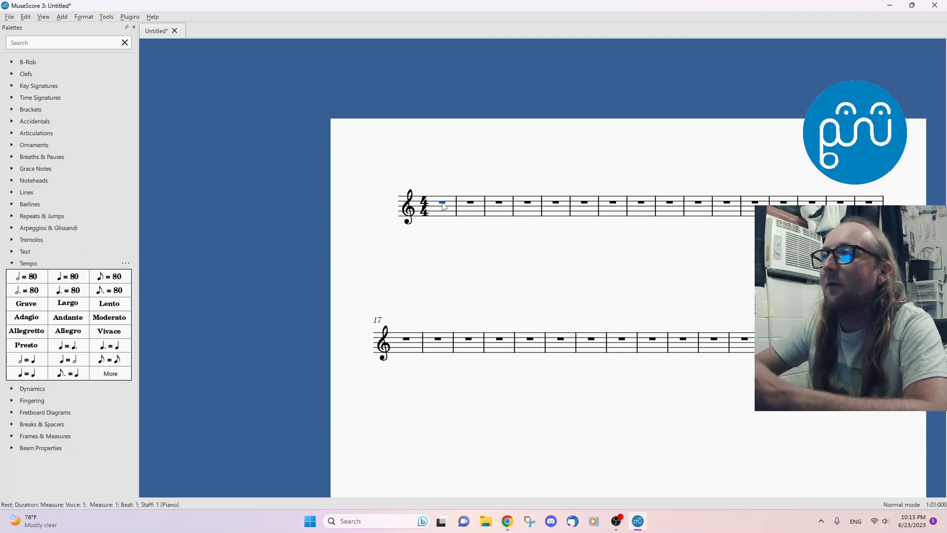
left_click(466, 214)
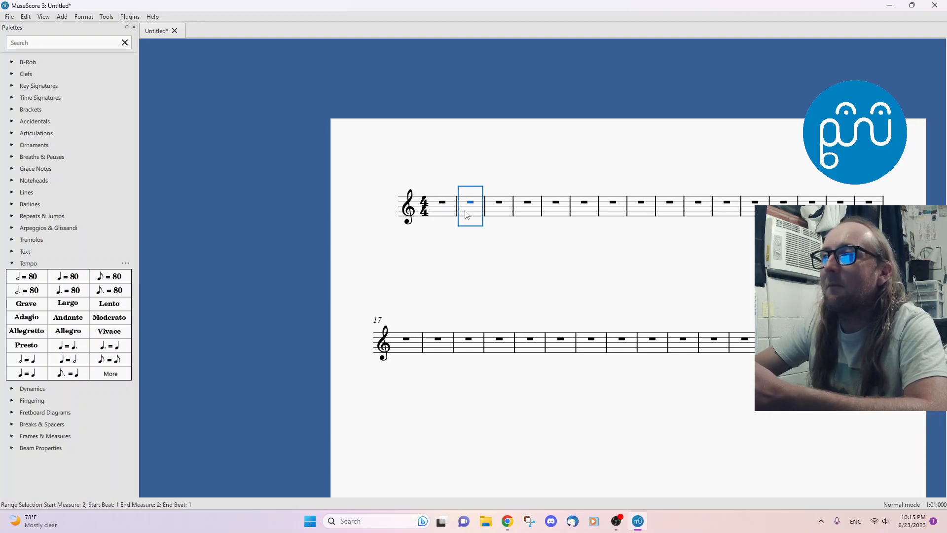
left_click(64, 281)
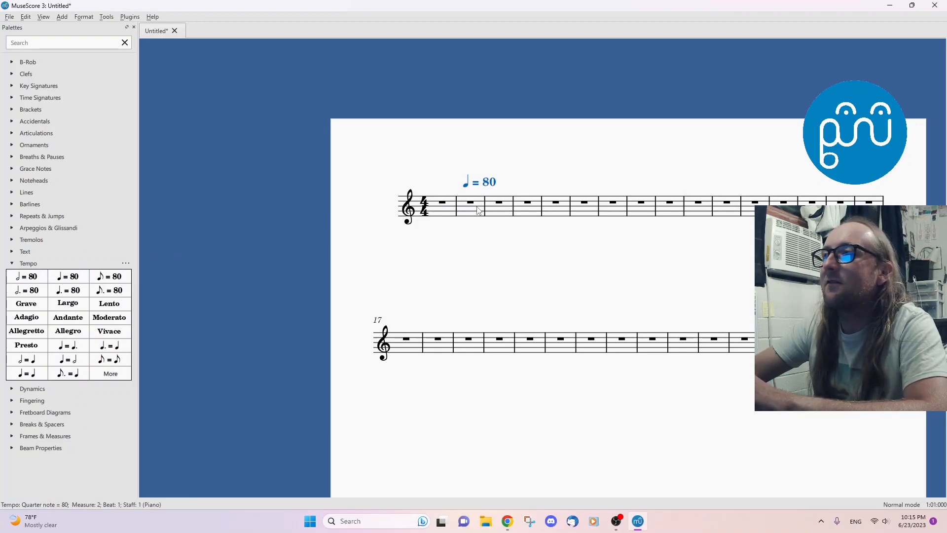
Add the quarter note = 80 tempo marking to measure 1 and delete the one above measure 2.
left_click(444, 210)
left_click(72, 277)
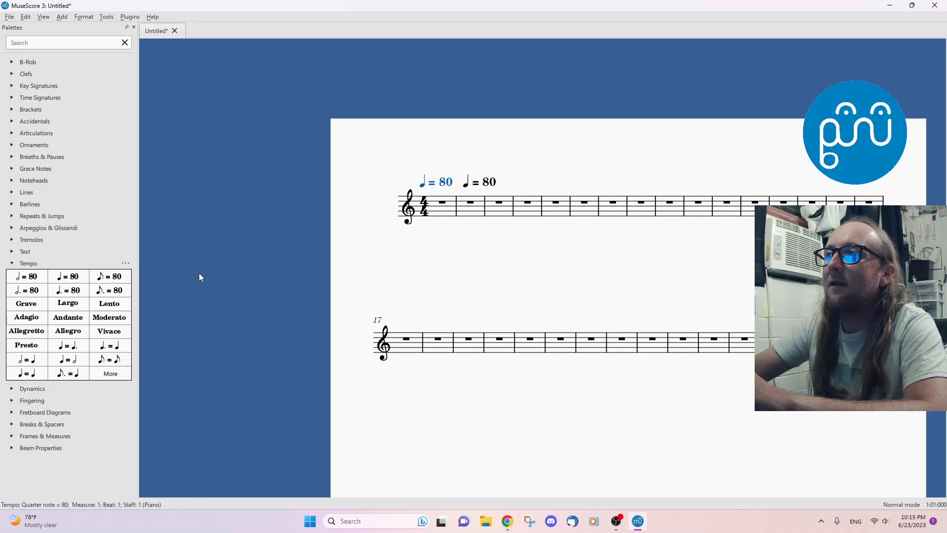
left_click(477, 192)
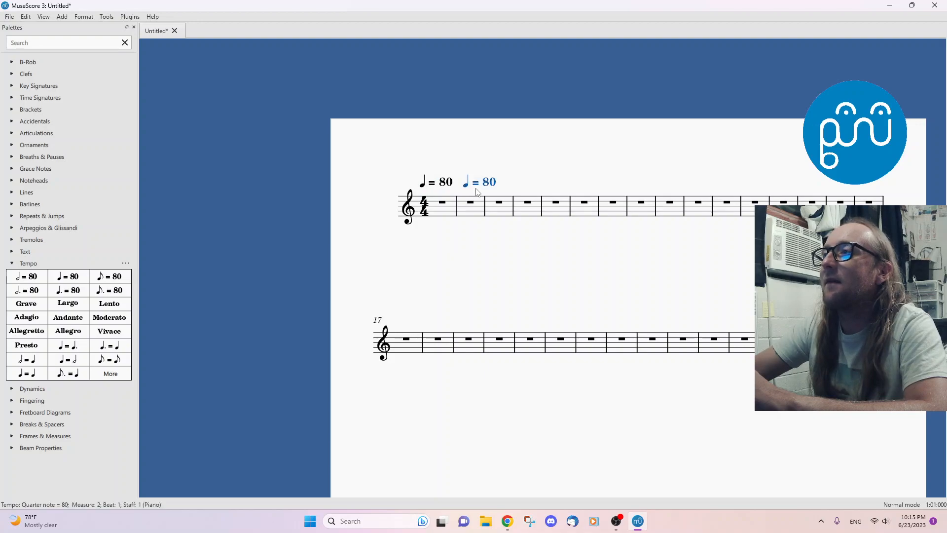
key("Delete")
Set the tempo value of the marking above measure 1 to 121.
left_click(441, 183)
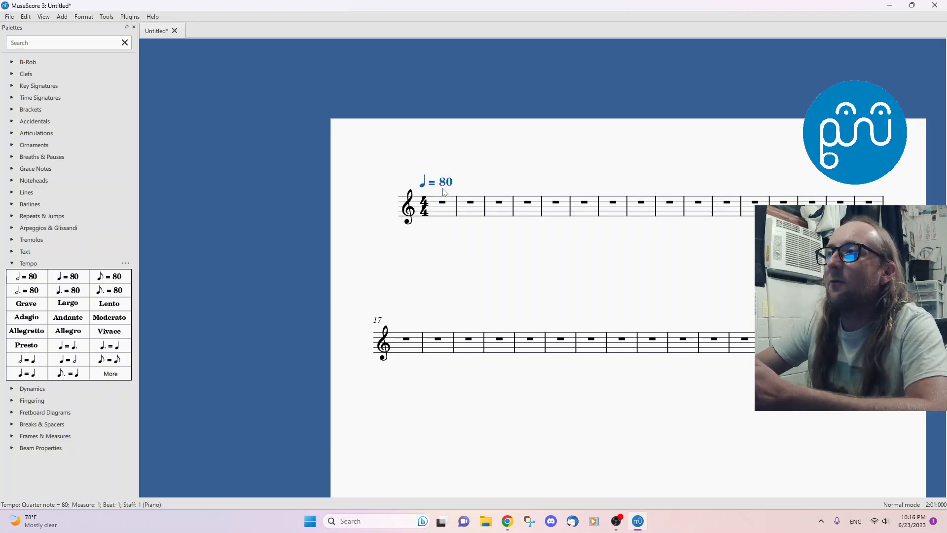
left_click(444, 217)
left_click(449, 188)
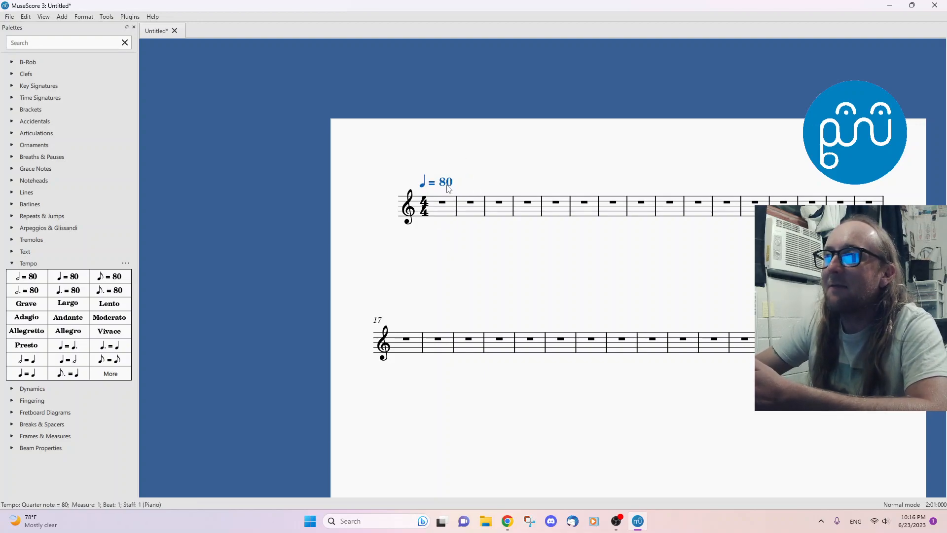
double_click(447, 185)
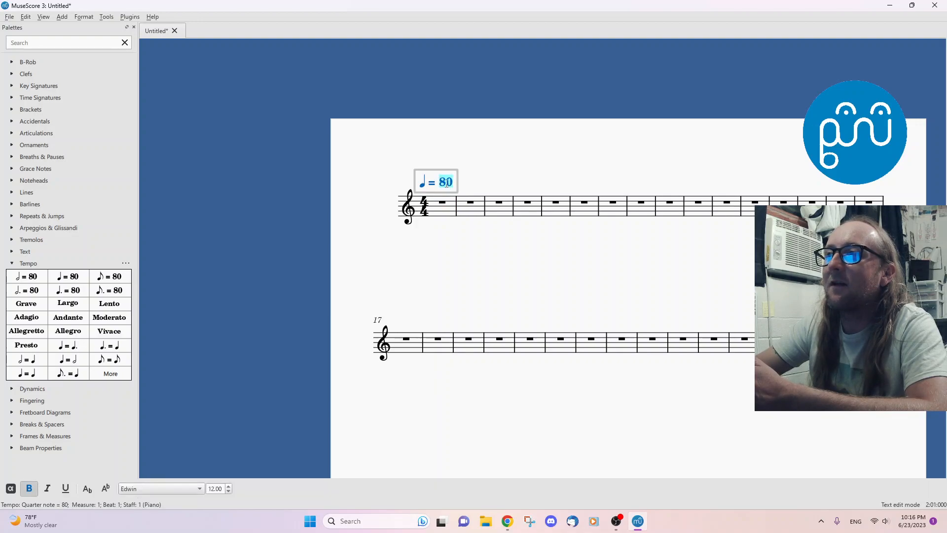
left_click(444, 220)
double_click(418, 175)
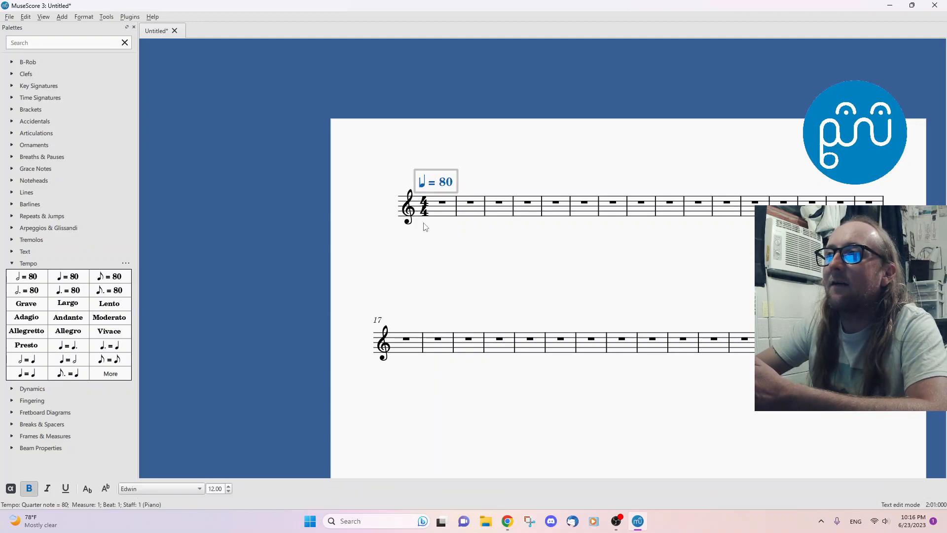
double_click(446, 182)
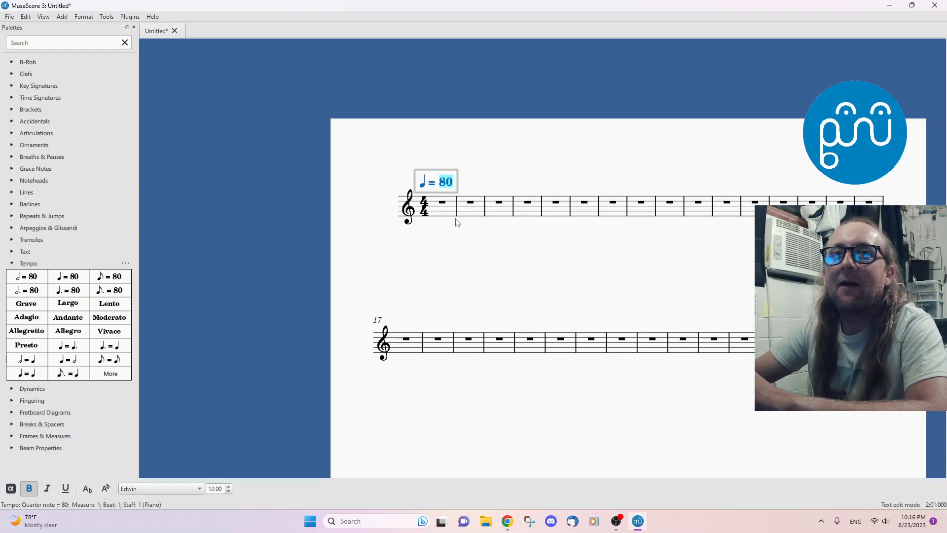
type("121")
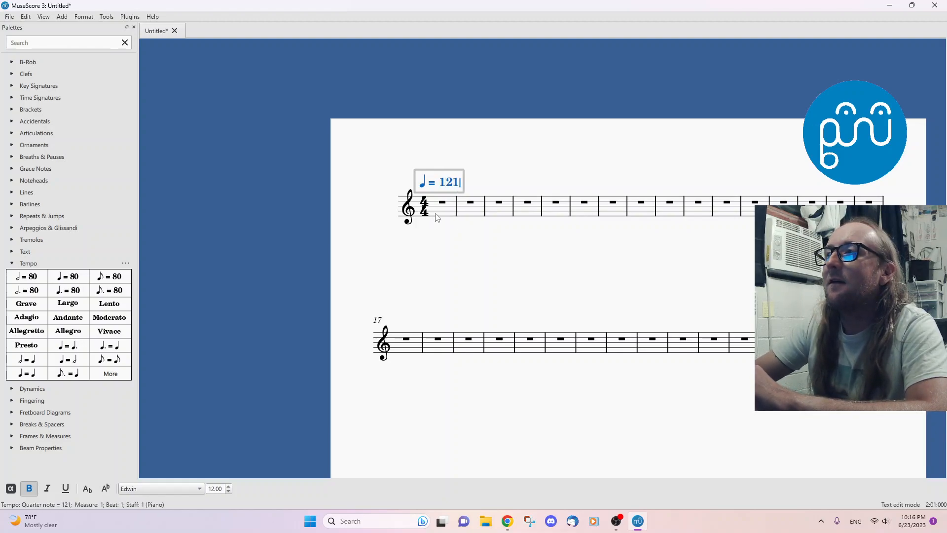
left_click(564, 148)
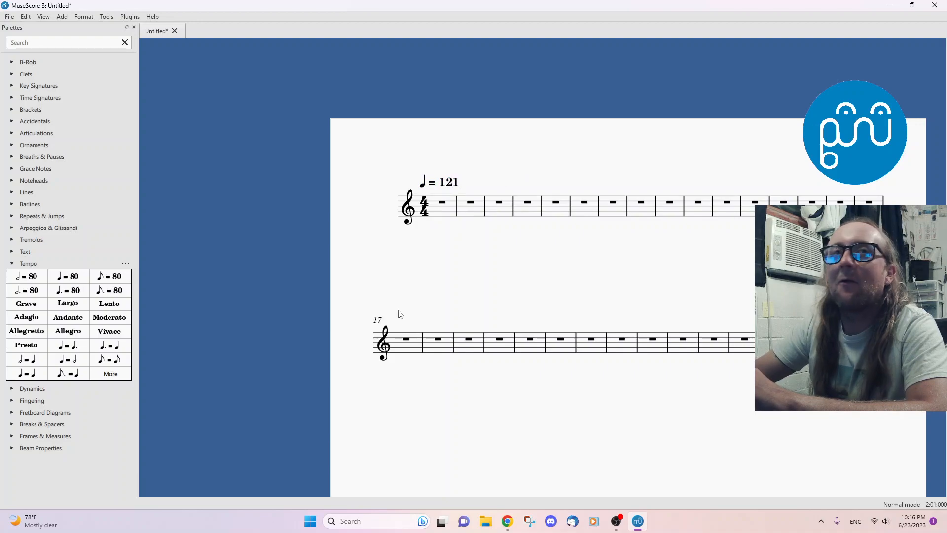
Play back the score from measure 1 to hear the tempo, and stop playback.
left_click(445, 218)
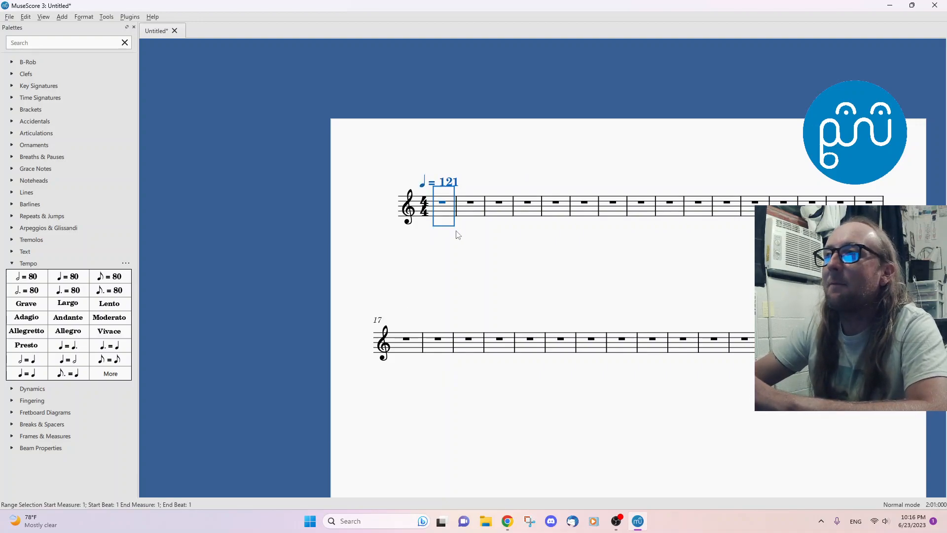
left_click(470, 247)
left_click_drag(659, 258, 660, 291)
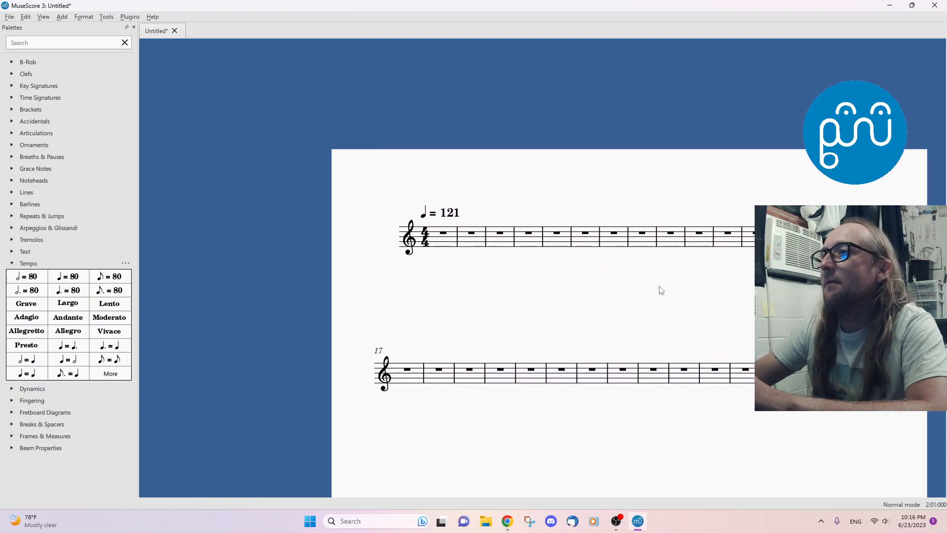
left_click(443, 248)
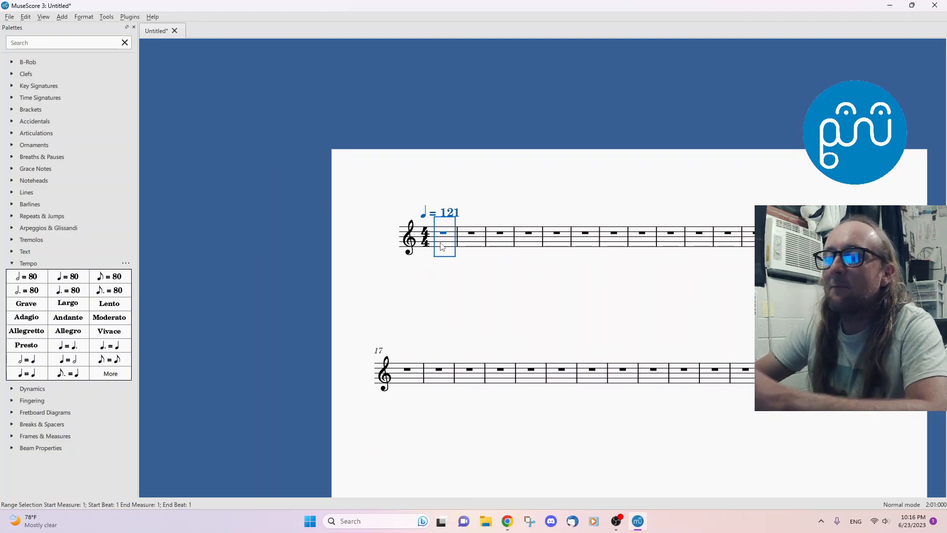
left_click(469, 278)
key("space")
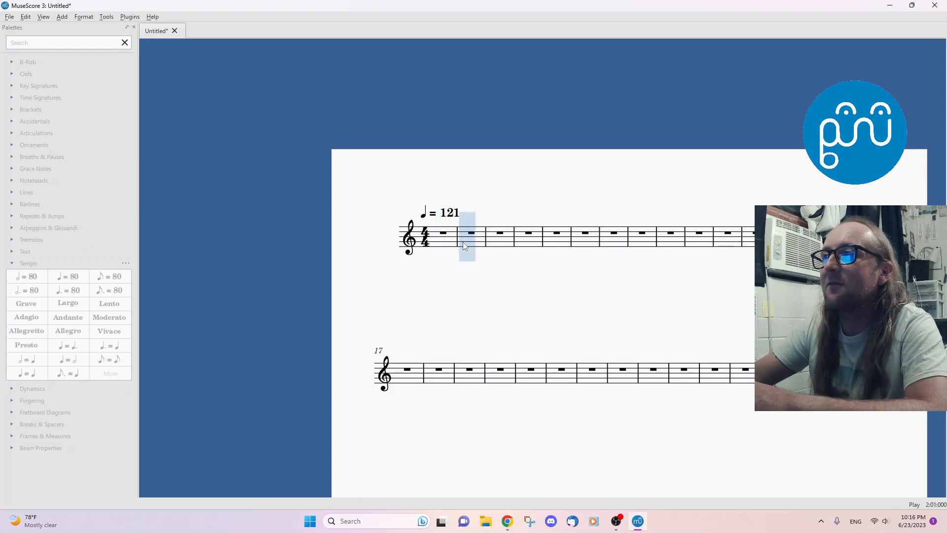
key("space")
Replace the tempo marking above measure 1 with quarter note = 80 and briefly play the score.
left_click(459, 216)
key("Delete")
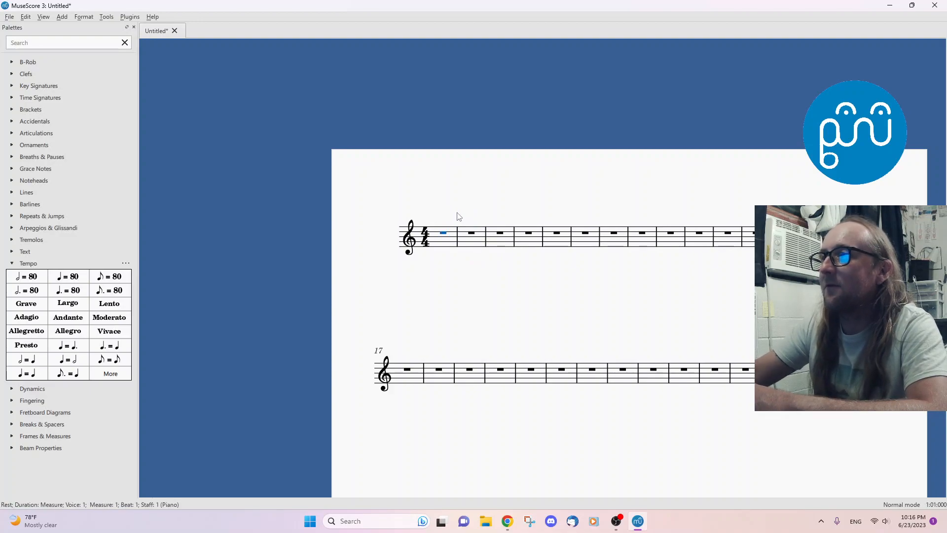
left_click(68, 276)
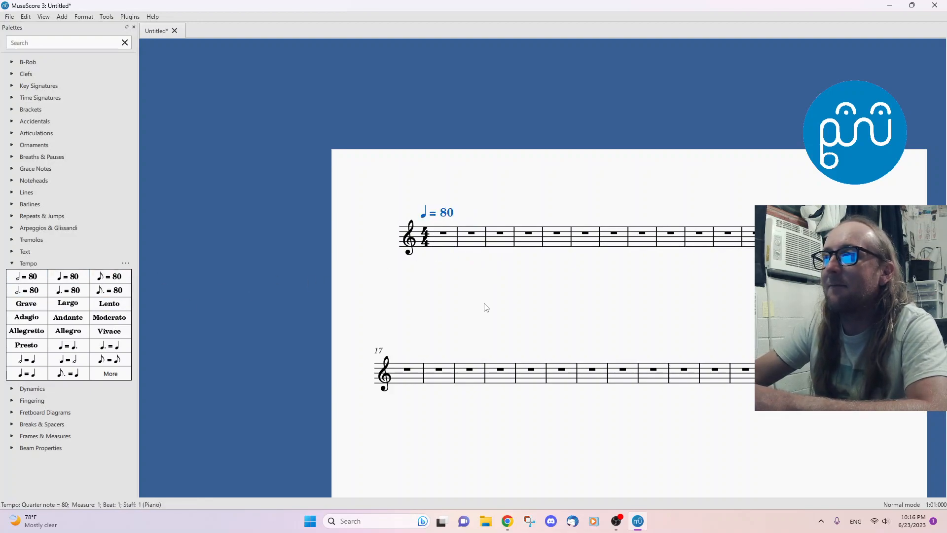
key("space")
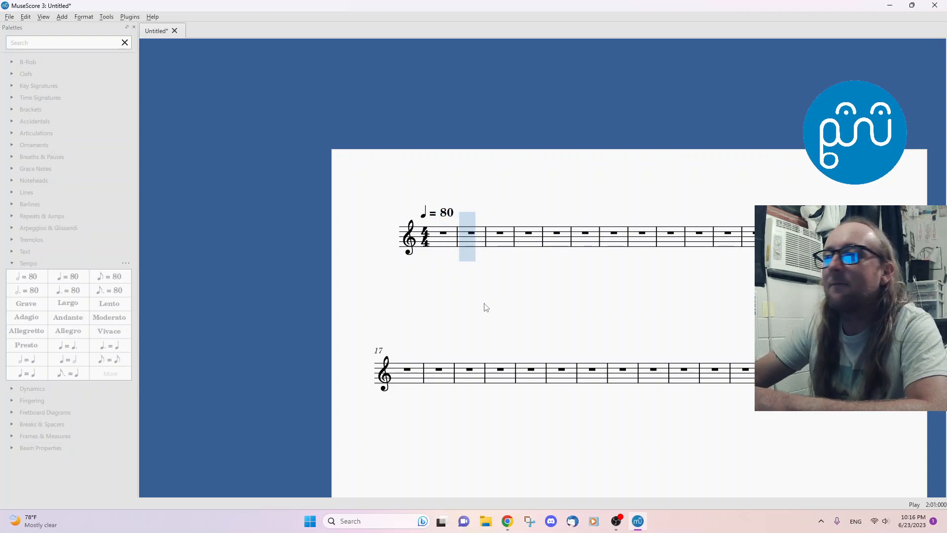
key("space")
Delete the tempo marking above measure 1.
left_click(451, 213)
key("Delete")
left_click(503, 271)
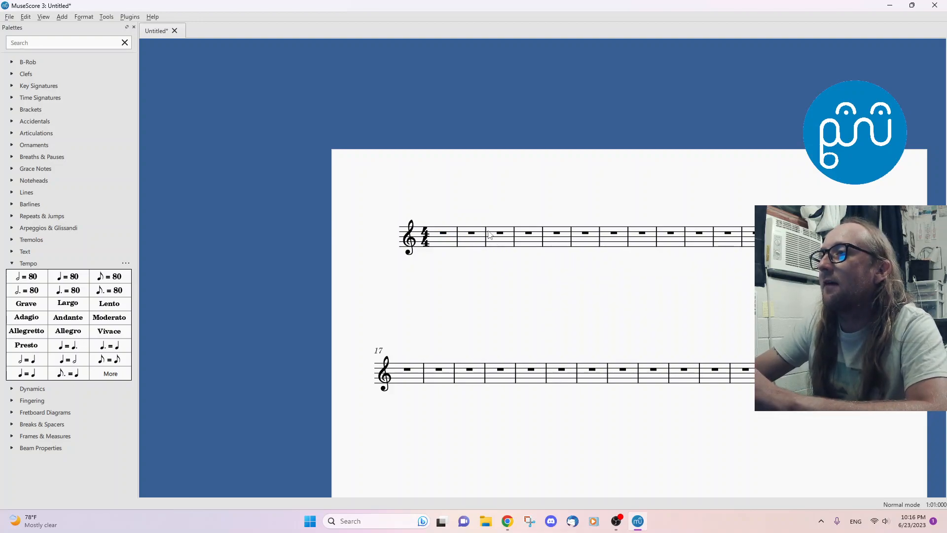
Try entering a quarter rest in measure 1 and a note in measure 2, and undo the entries.
left_click(444, 234)
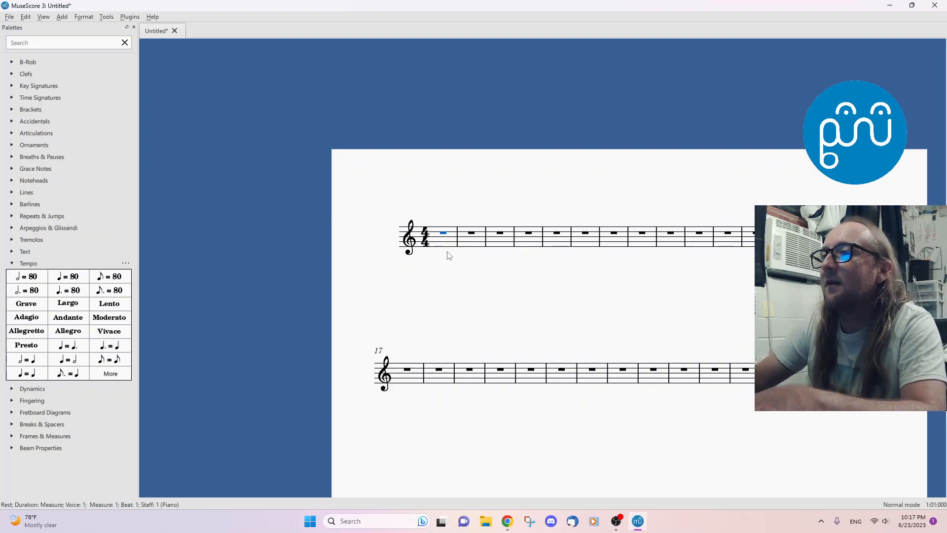
key("n")
key("0")
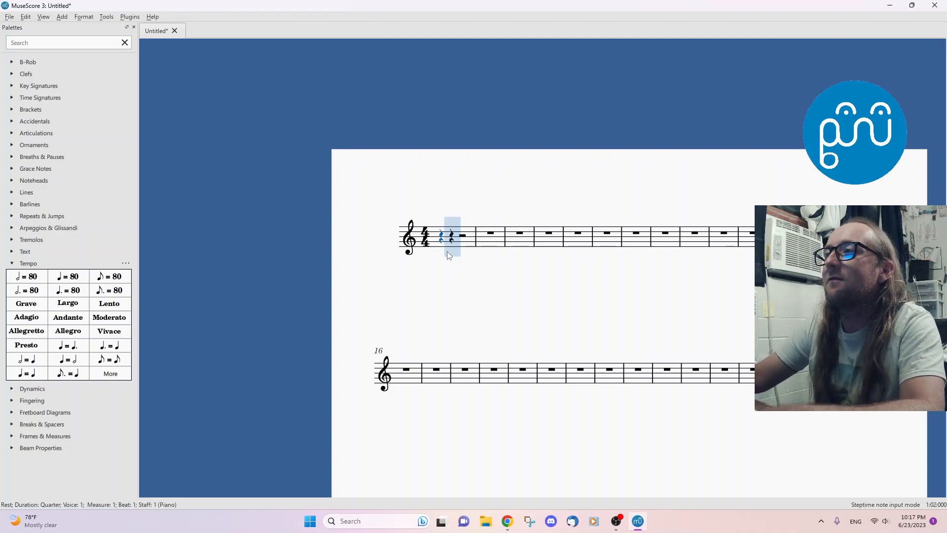
key("Escape")
key("Escape")
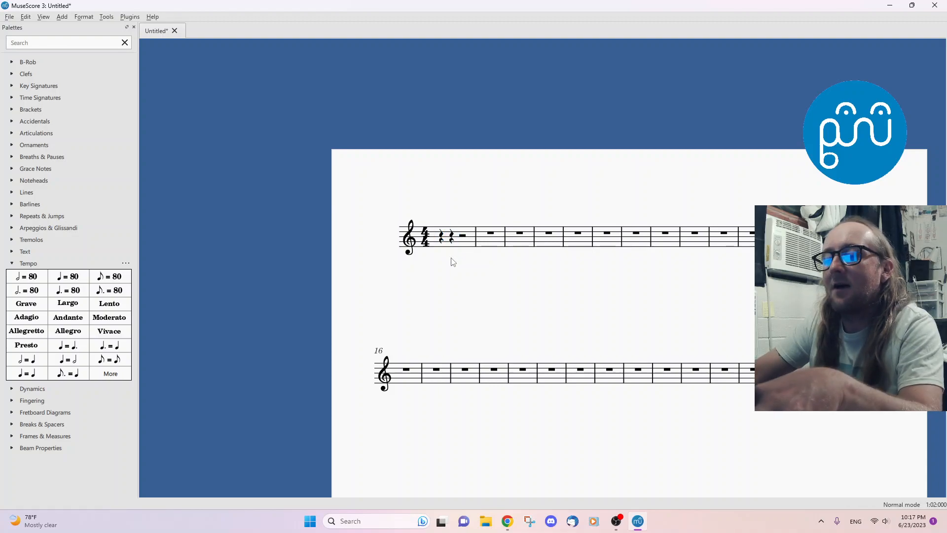
key("n")
left_click(469, 174)
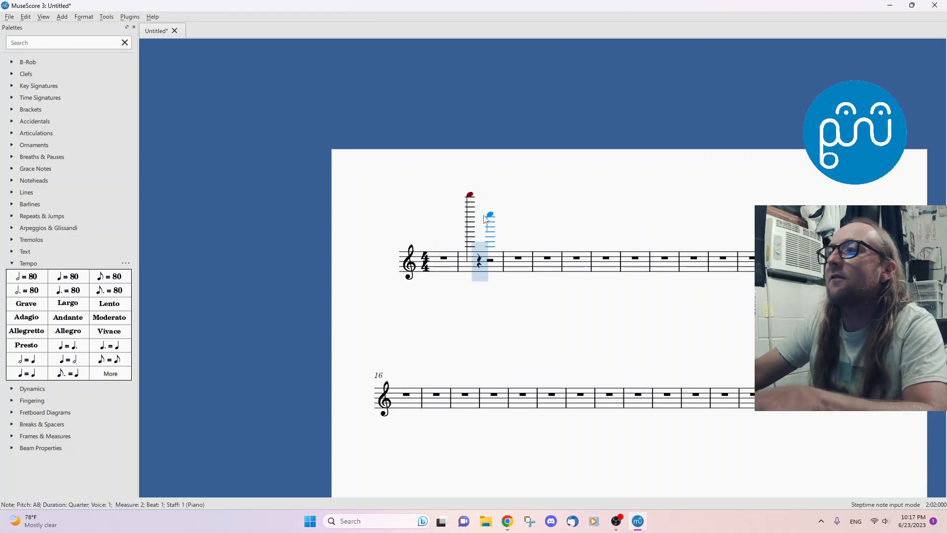
key("ctrl+z")
key("Escape")
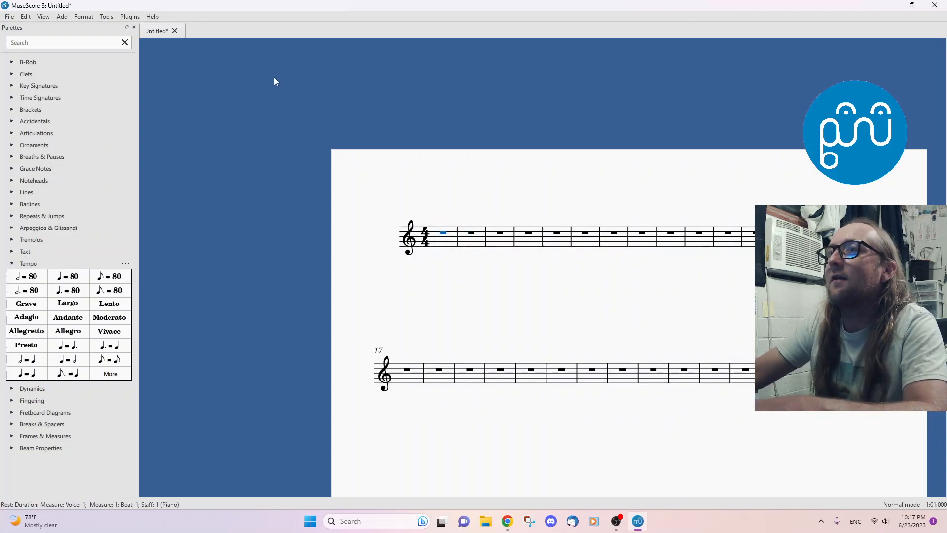
Show the Note Input toolbar.
left_click(24, 18)
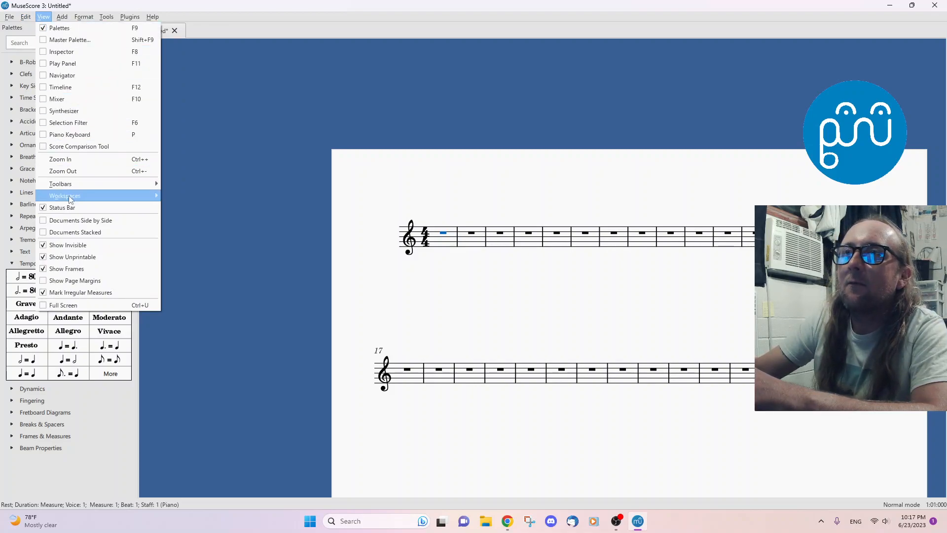
mouse_move(69, 199)
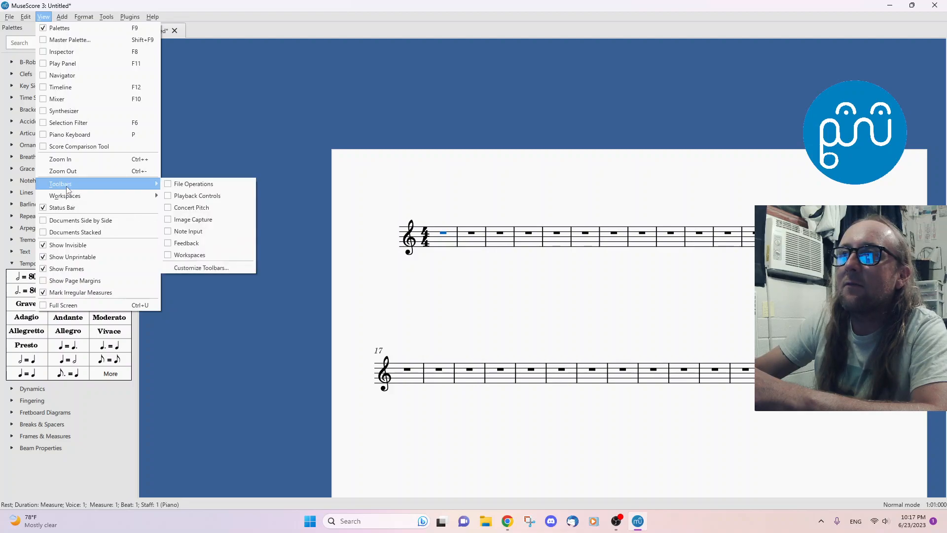
left_click(169, 231)
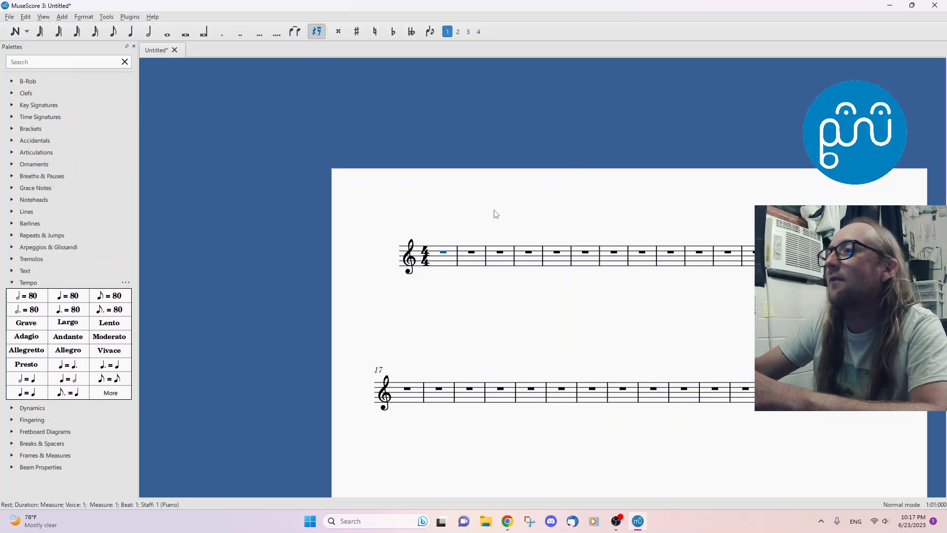
Divide the whole-measure rests in measures 1 and 2 into four quarter rests each.
left_click(131, 31)
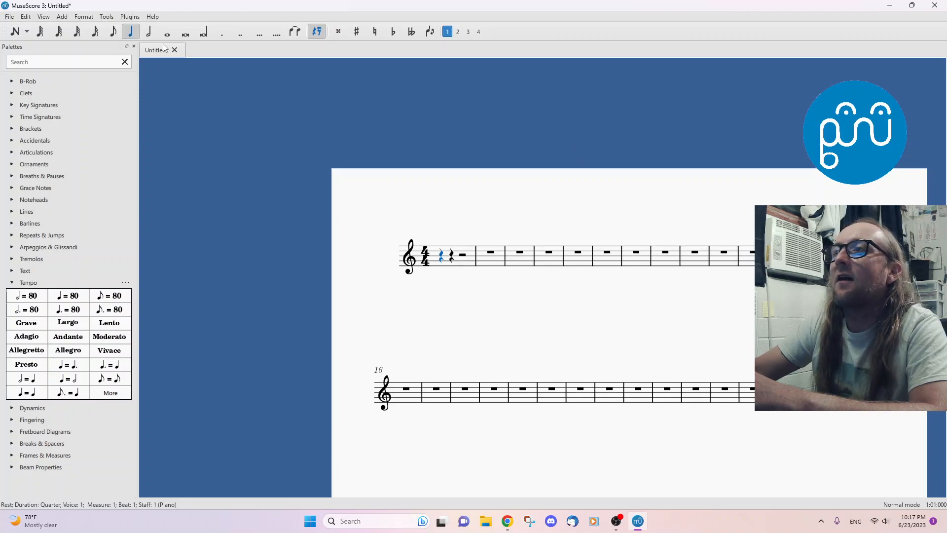
left_click(464, 256)
left_click(131, 31)
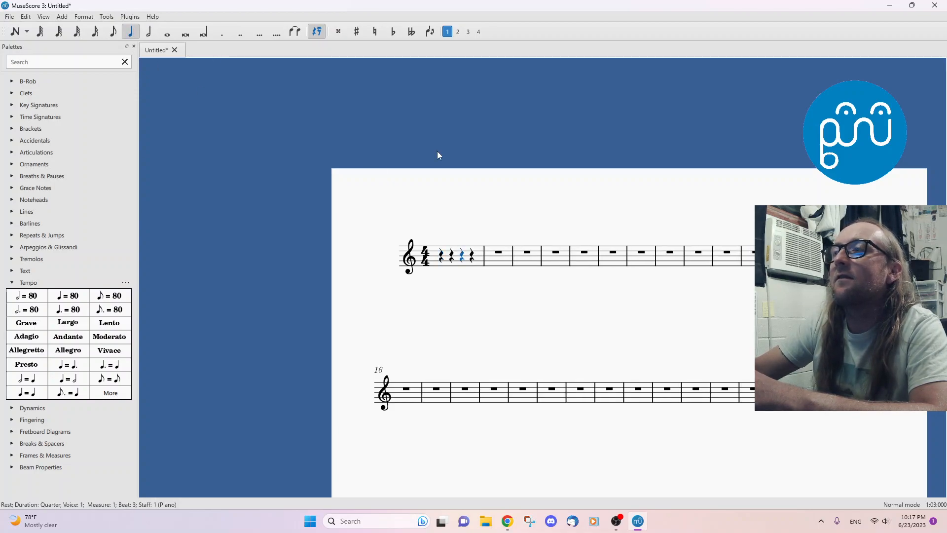
left_click(499, 253)
left_click(131, 33)
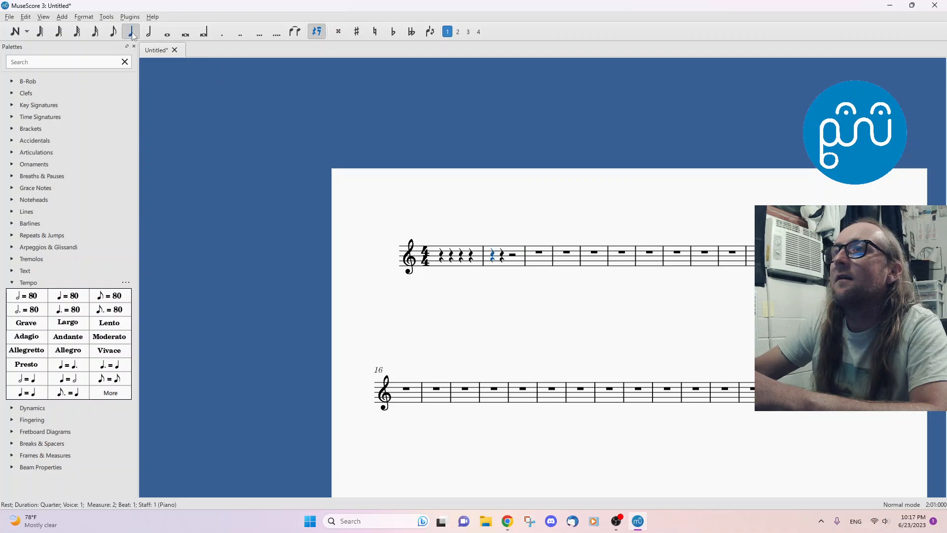
left_click(514, 254)
left_click(131, 32)
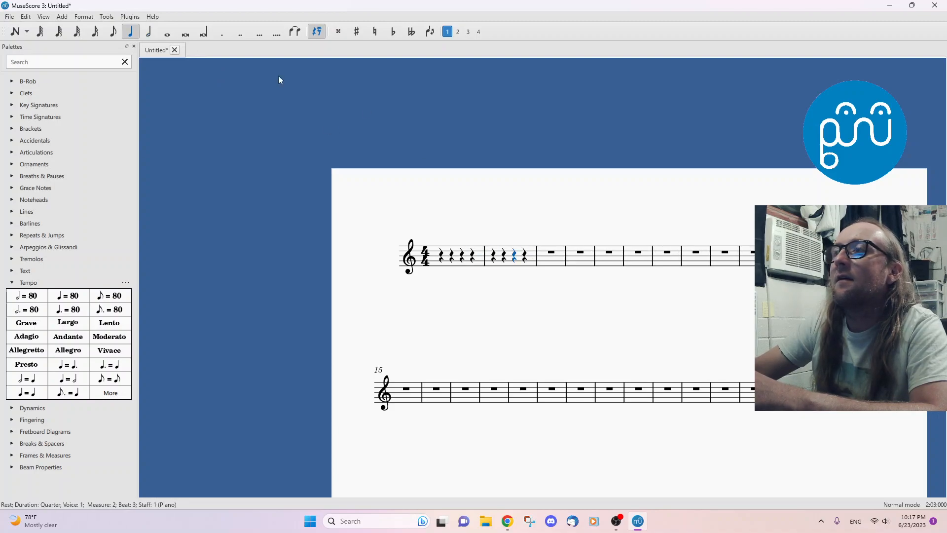
Add a quarter note = 80 tempo marking to each of the first three quarter rests in measure 1.
left_click(68, 295)
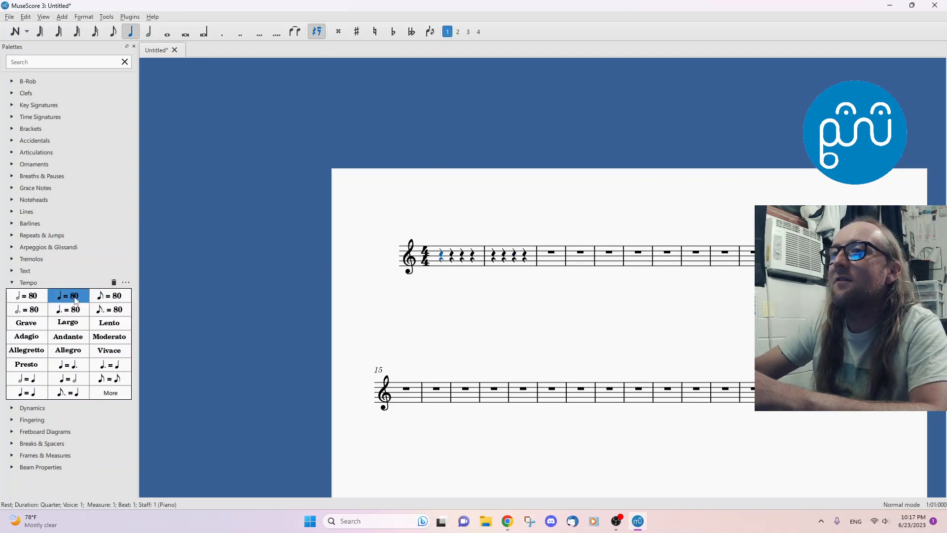
left_click(452, 258)
left_click(68, 295)
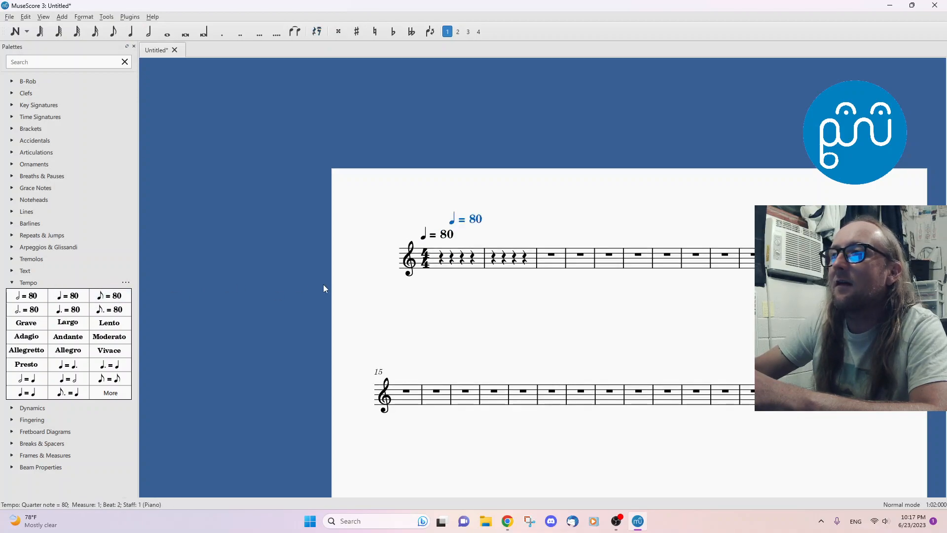
left_click(463, 263)
left_click(68, 295)
Set the tempo marking on beat 2 of measure 1 to quarter note = 79.
left_click(449, 251)
double_click(448, 251)
double_click(470, 233)
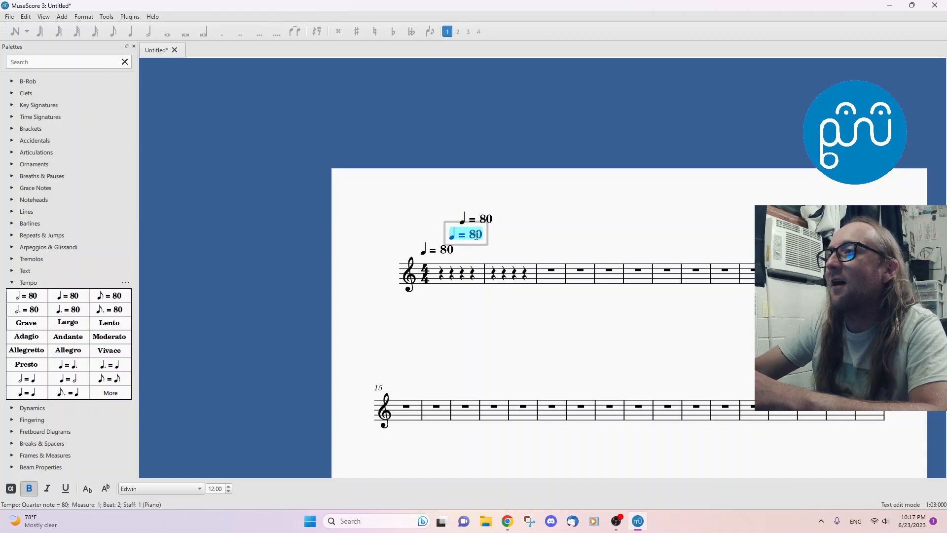
left_click_drag(470, 235, 486, 238)
type("79")
key("Escape")
Set the tempo marking on beat 3 of measure 1 to quarter note = 78.
left_click(482, 218)
double_click(482, 217)
left_click_drag(481, 218, 496, 220)
type("78")
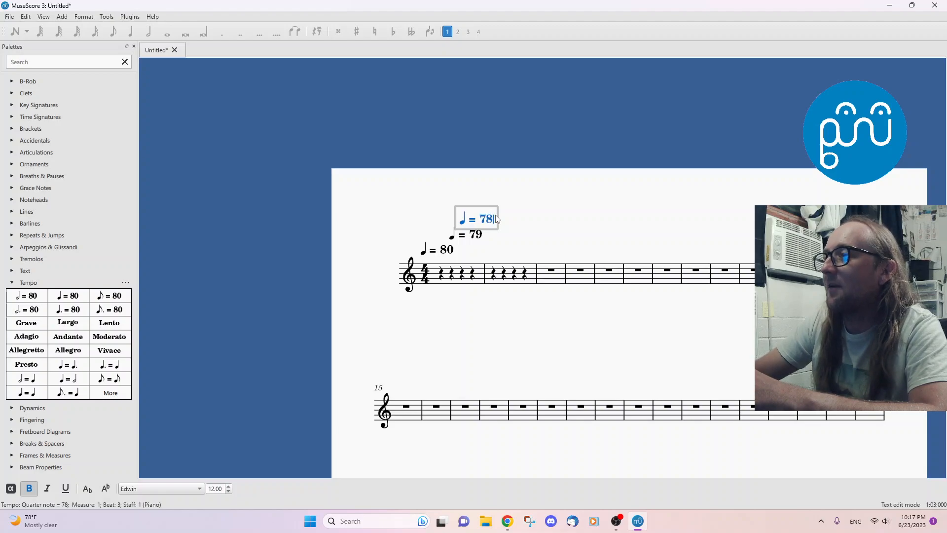
left_click(568, 235)
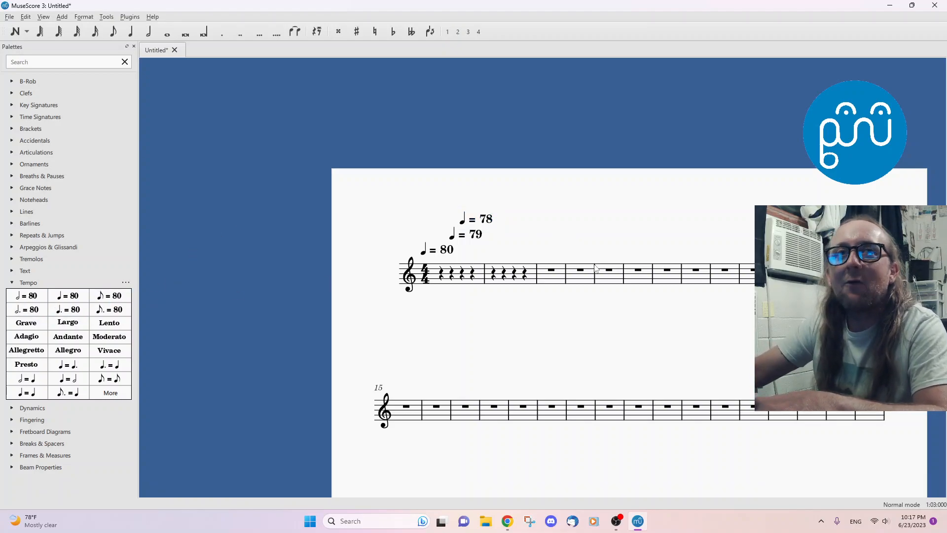
Copy the quarter note = 78 tempo marking onto beat 4 of measure 1.
left_click(487, 217)
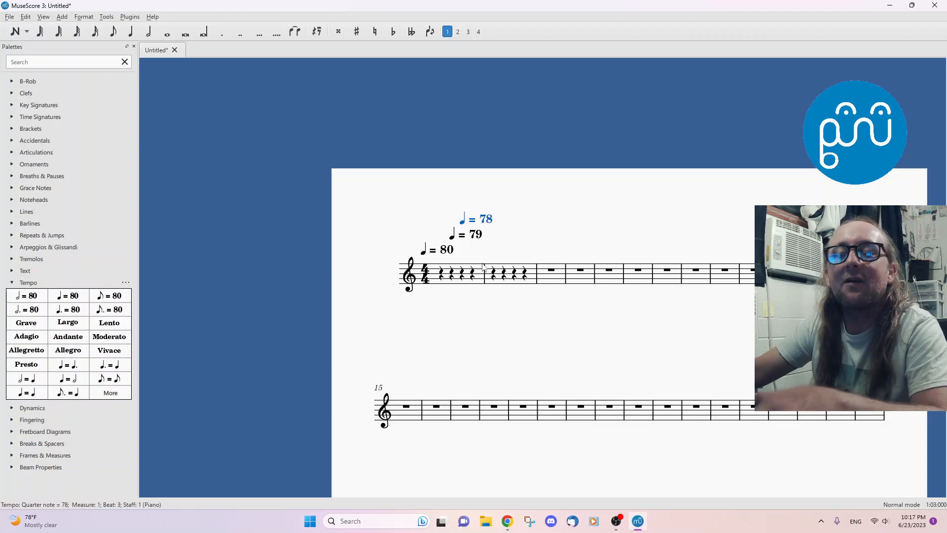
left_click(473, 277)
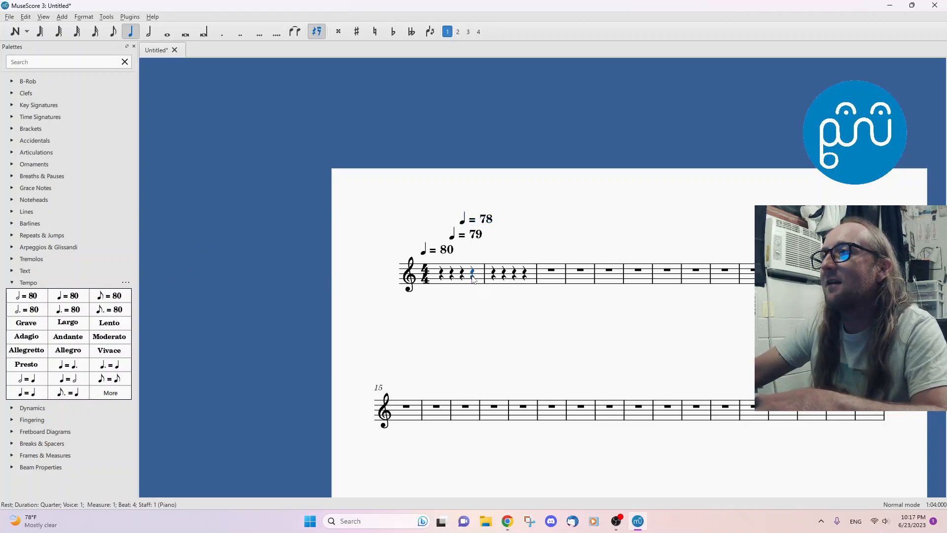
key("ctrl+v")
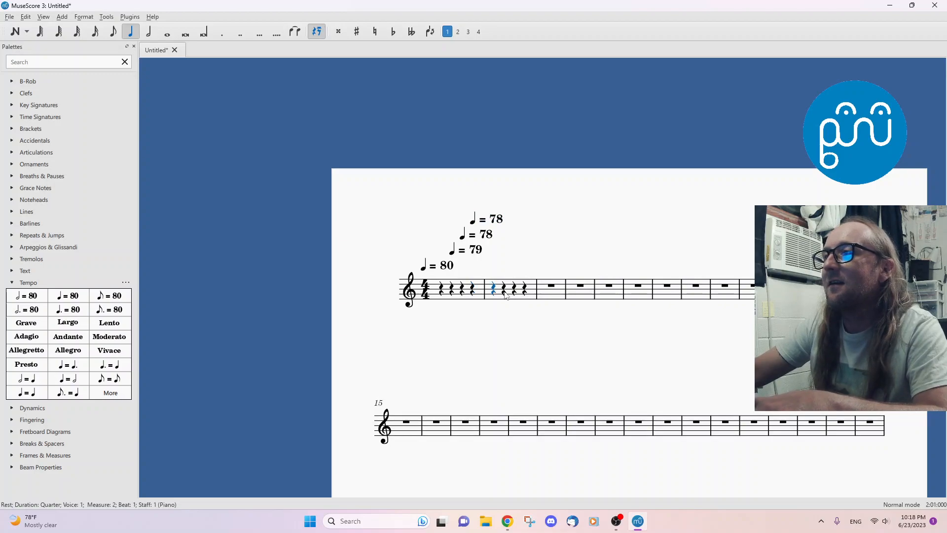
Paste the copied quarter note = 78 tempo marking onto all four beats of measure 2.
key("ctrl+v")
key("Right")
key("ctrl+v")
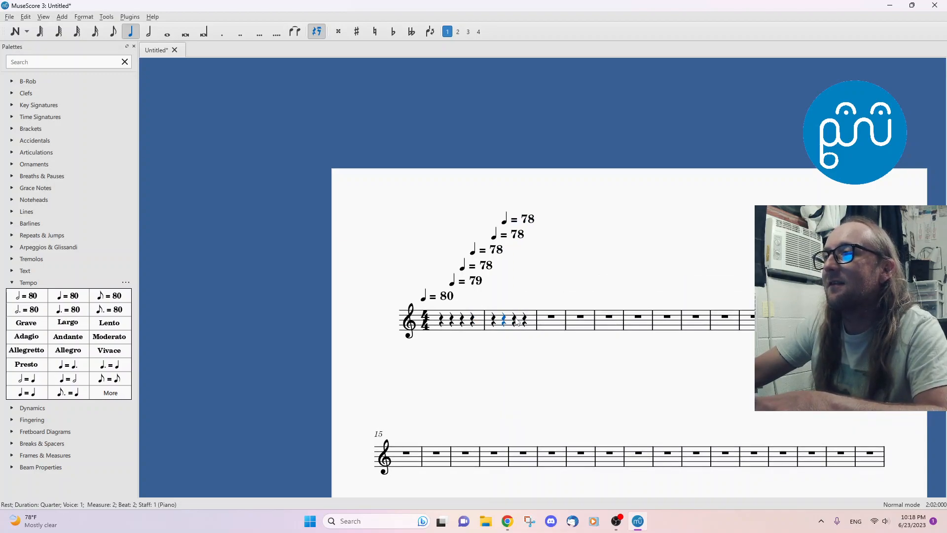
key("Right")
key("ctrl+v")
key("Right")
key("ctrl+v")
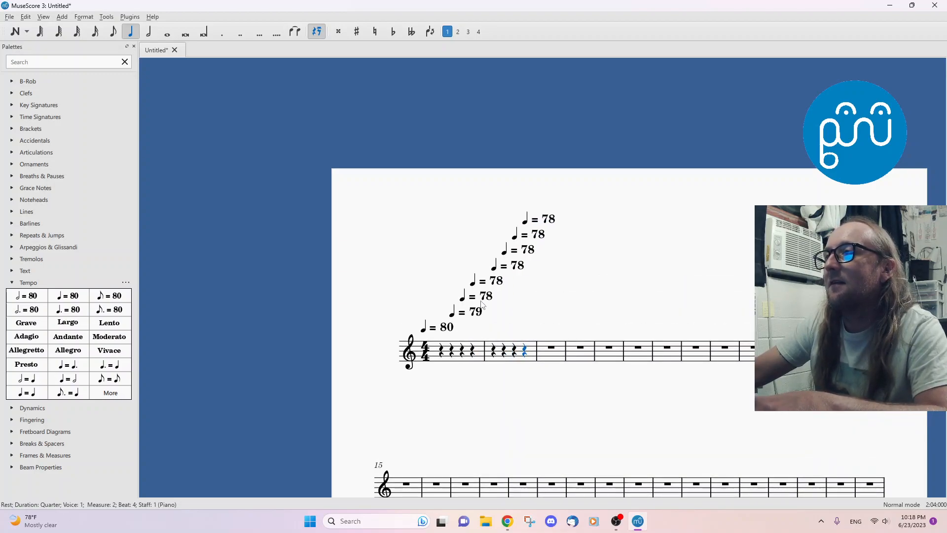
Set the tempo marking on beat 4 of measure 1 to quarter note = 77 and the one on beat 1 of measure 2 to 76.
double_click(500, 283)
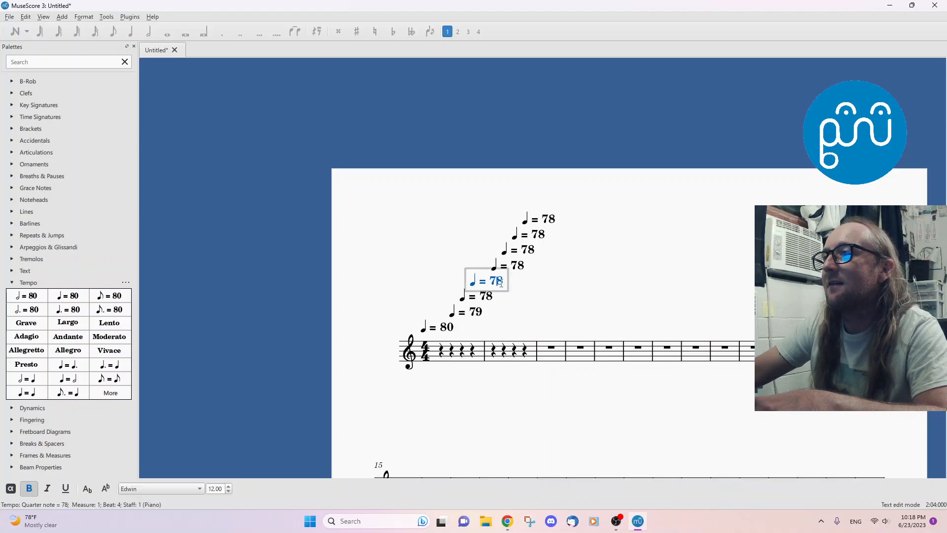
key("BackSpace")
type("7")
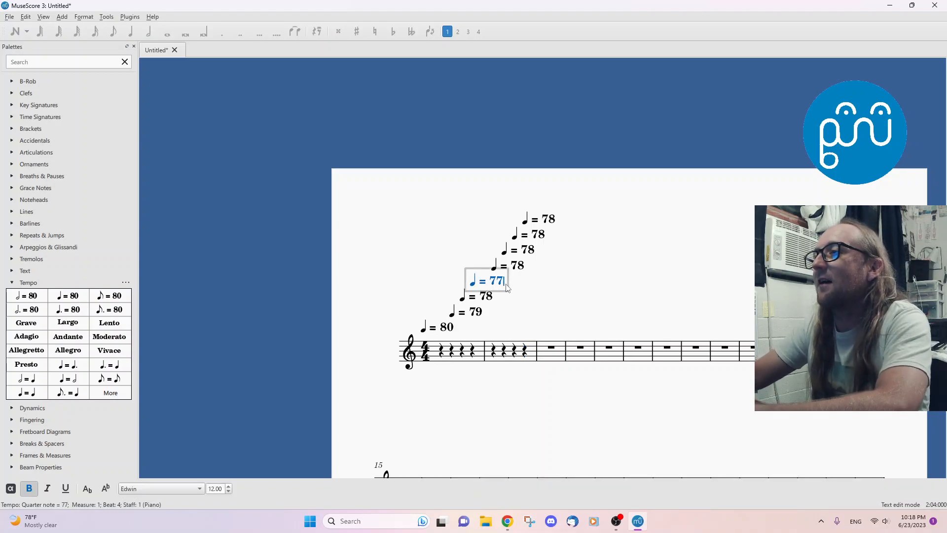
left_click(527, 272)
double_click(526, 271)
key("shift+Left")
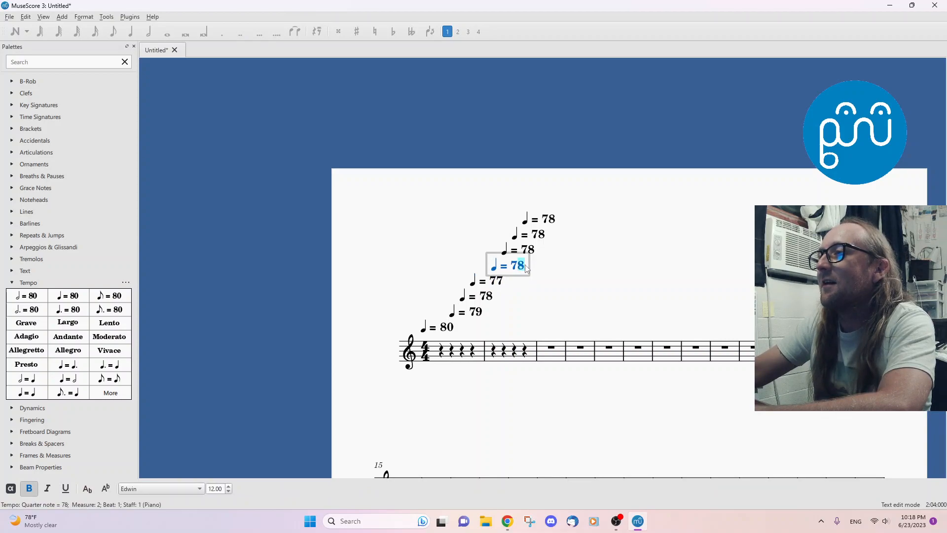
type("6")
Set the tempo markings on beats 2 and 3 of measure 2 to quarter note = 75 and 74.
left_click(538, 251)
double_click(538, 252)
key("shift+Left")
type("5")
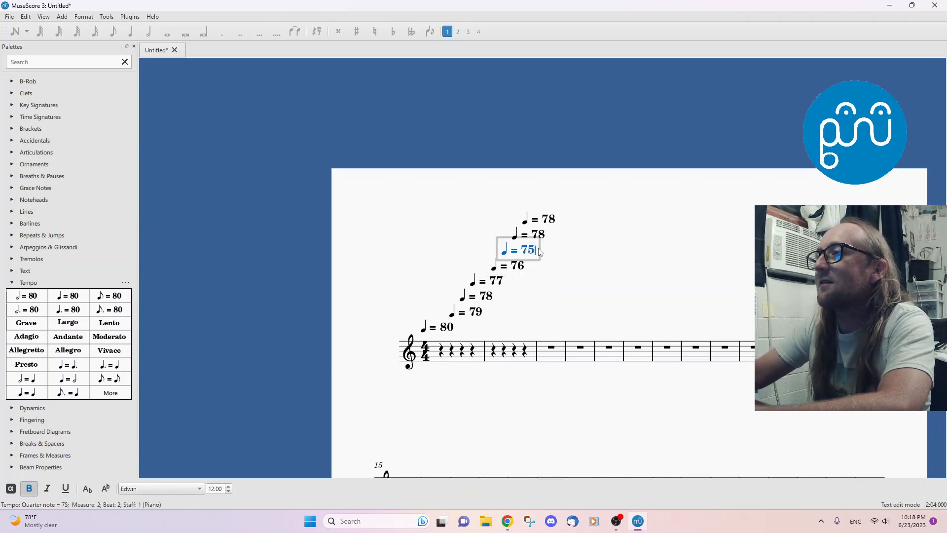
left_click(540, 234)
double_click(540, 235)
key("shift+Left")
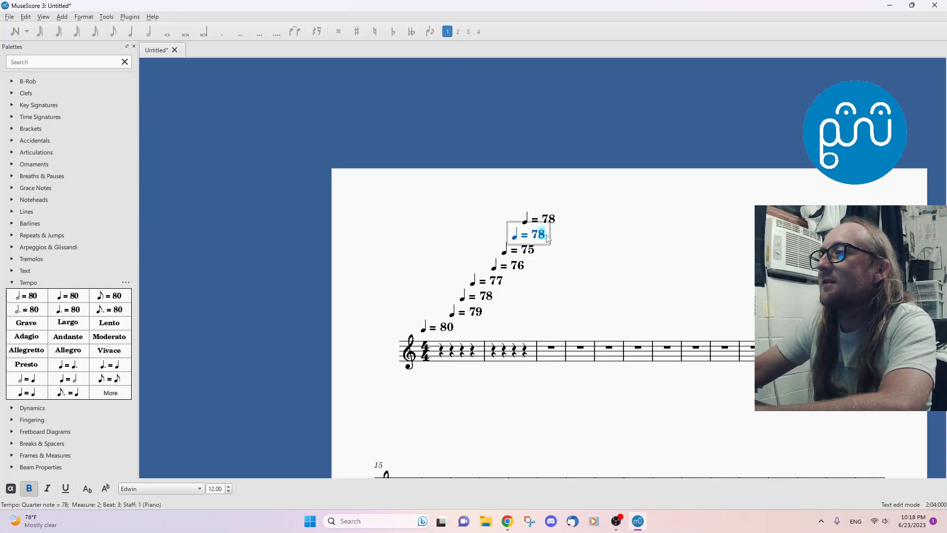
type("4")
Set the tempo marking on beat 4 of measure 2 to quarter note = 73.
left_click(559, 221)
double_click(559, 221)
key("shift+Left")
type("3")
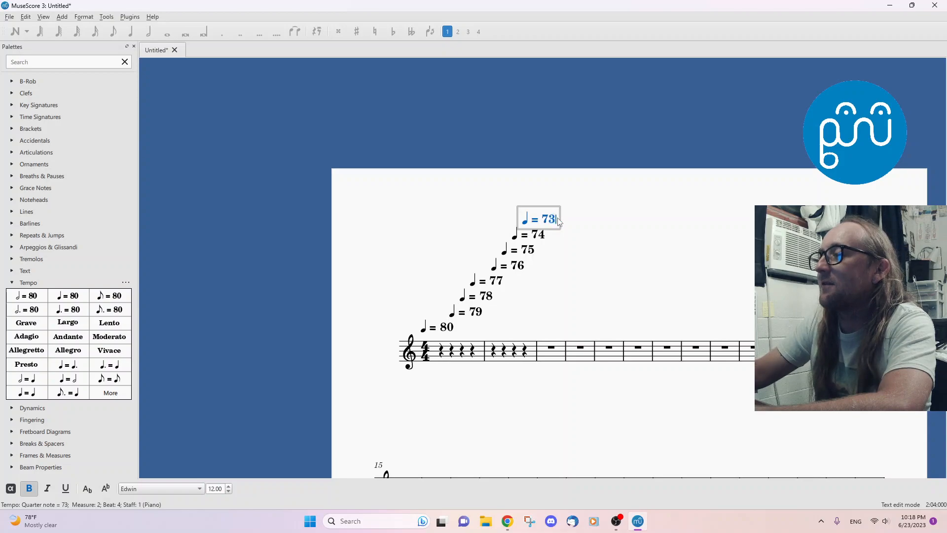
left_click(591, 298)
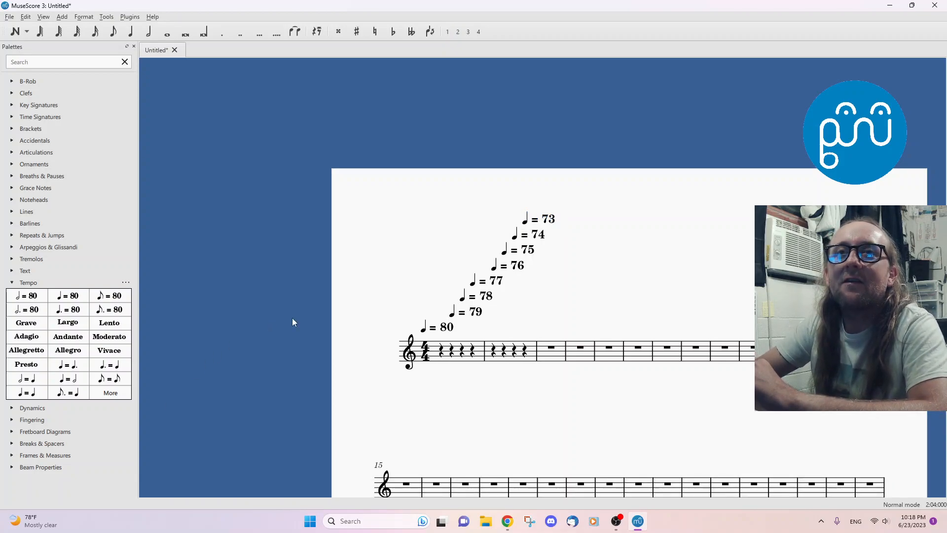
Play back the score from beat 1 of measure 1 through measure 2, then stop playback.
left_click(442, 351)
key("space")
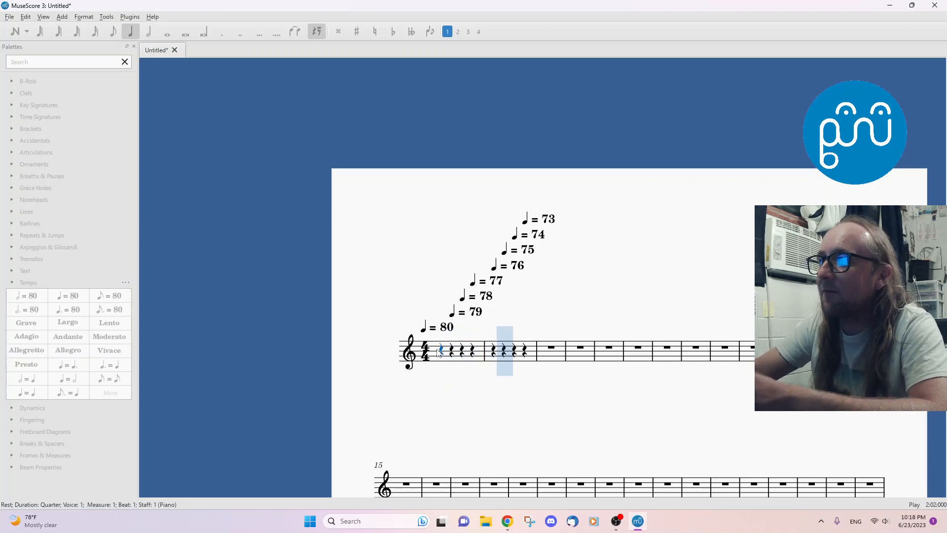
key("space")
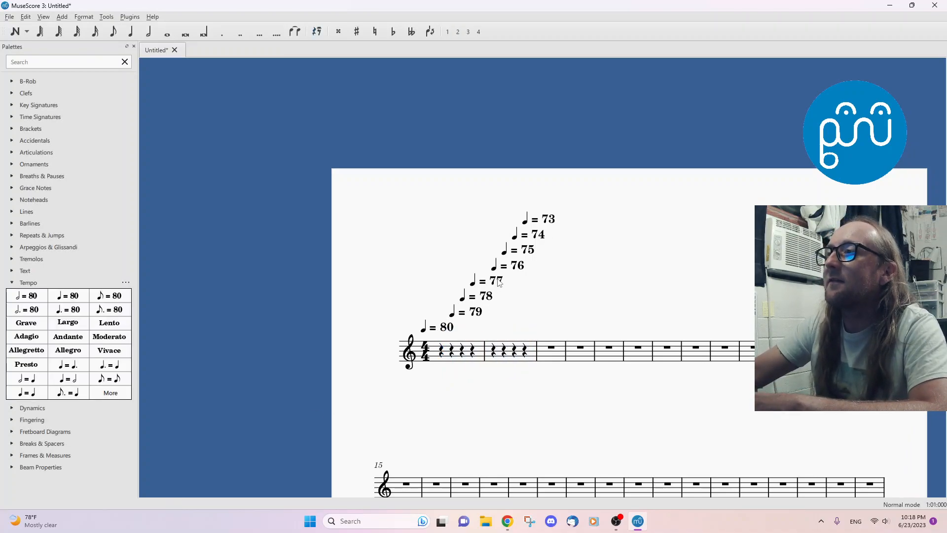
left_click(473, 285)
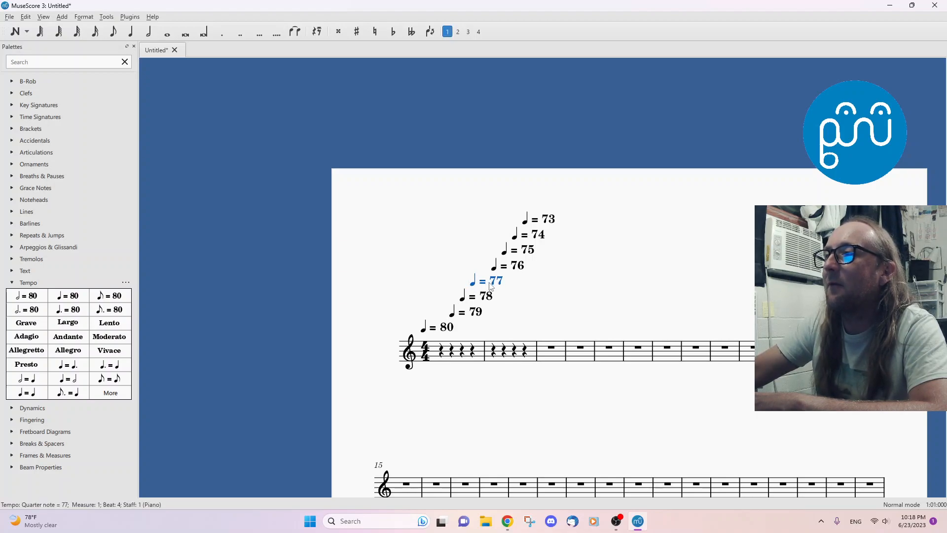
mouse_move(28, 512)
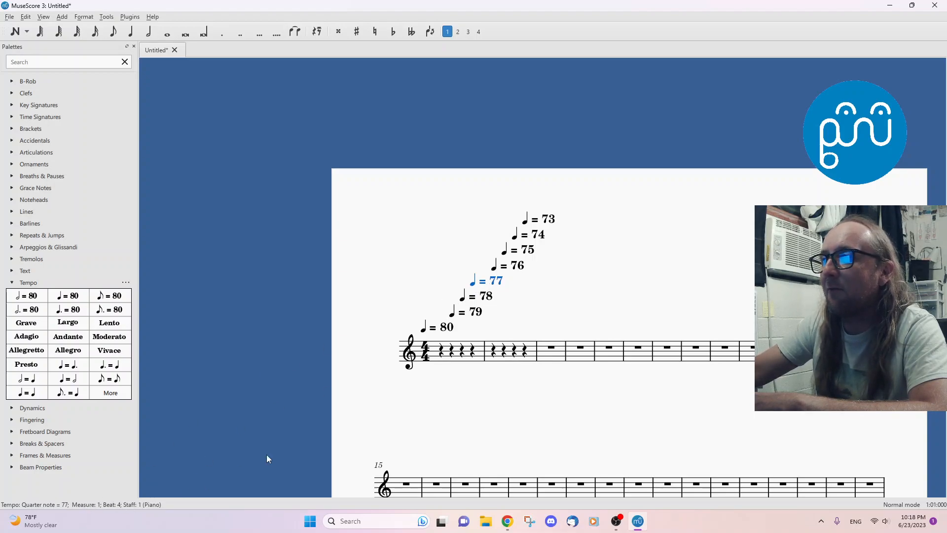
left_click(472, 357)
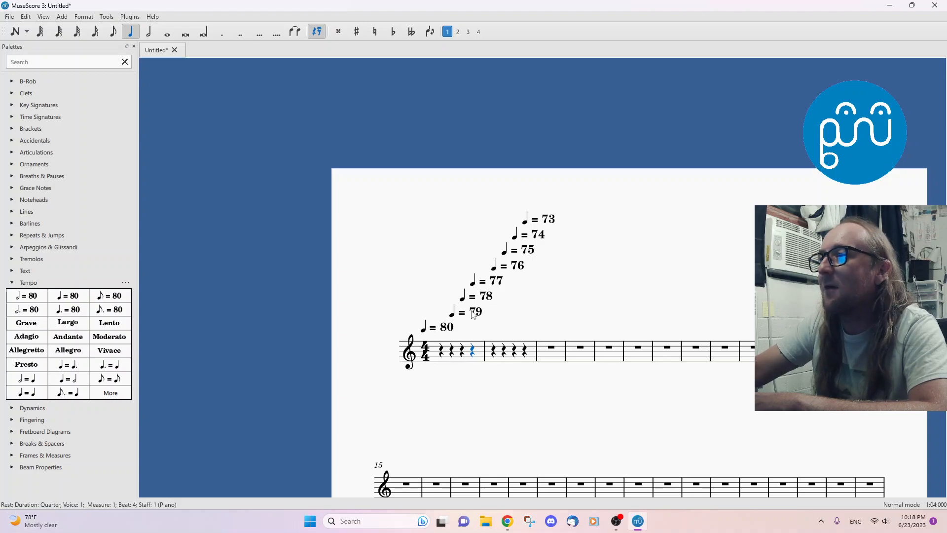
left_click(473, 314)
left_click(442, 328)
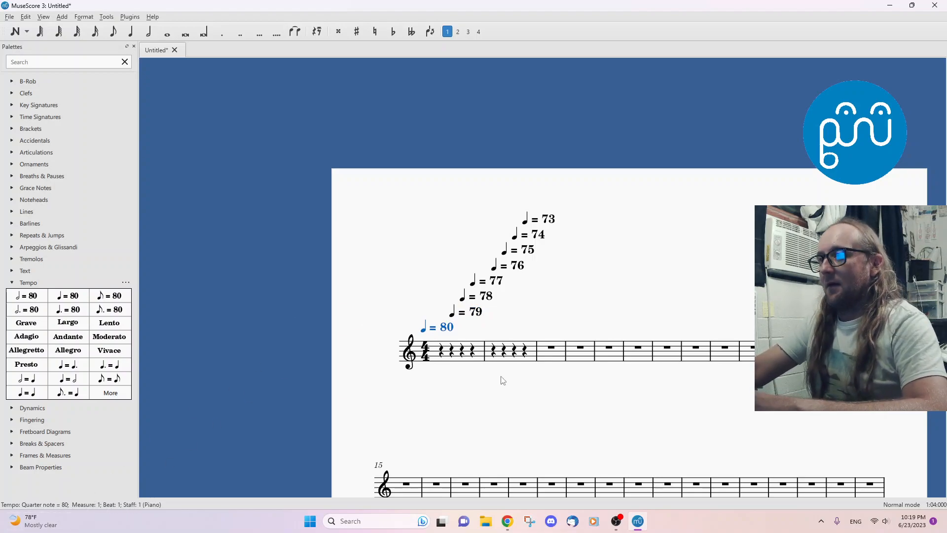
Clear the quarter rests in measures 1 and 2 back to full-measure rests.
left_click(508, 365)
left_click(469, 366, "shift")
key("Delete")
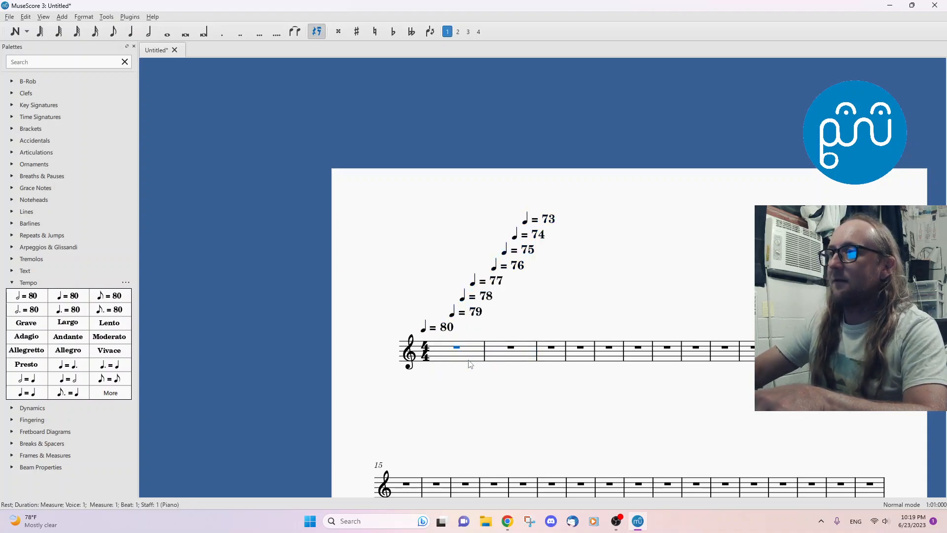
Delete all the tempo markings above measures 1 and 2, from quarter note = 80 down to 73.
left_click(449, 328)
key("Delete")
left_click(471, 312)
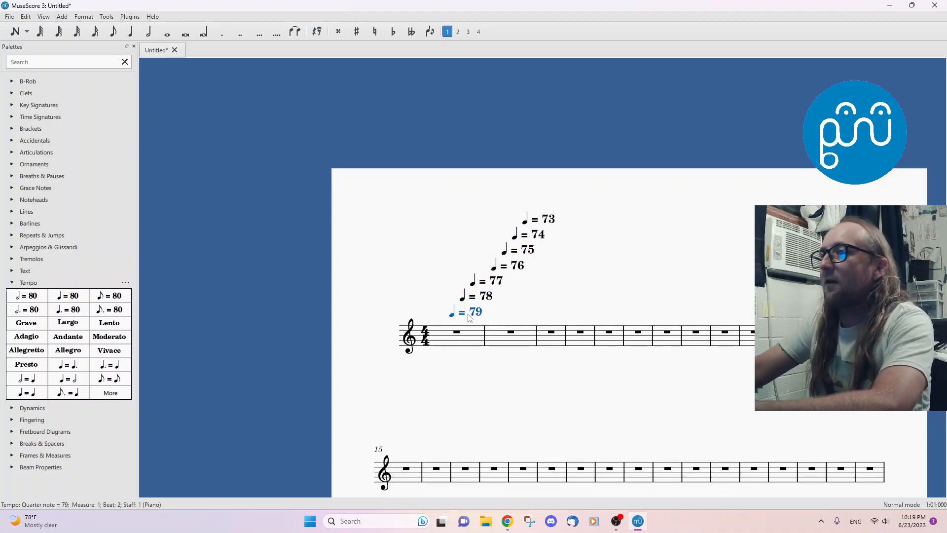
key("Delete")
left_click(479, 296)
key("Delete")
left_click(477, 281)
key("Delete")
left_click(489, 265)
key("Delete")
left_click(499, 250)
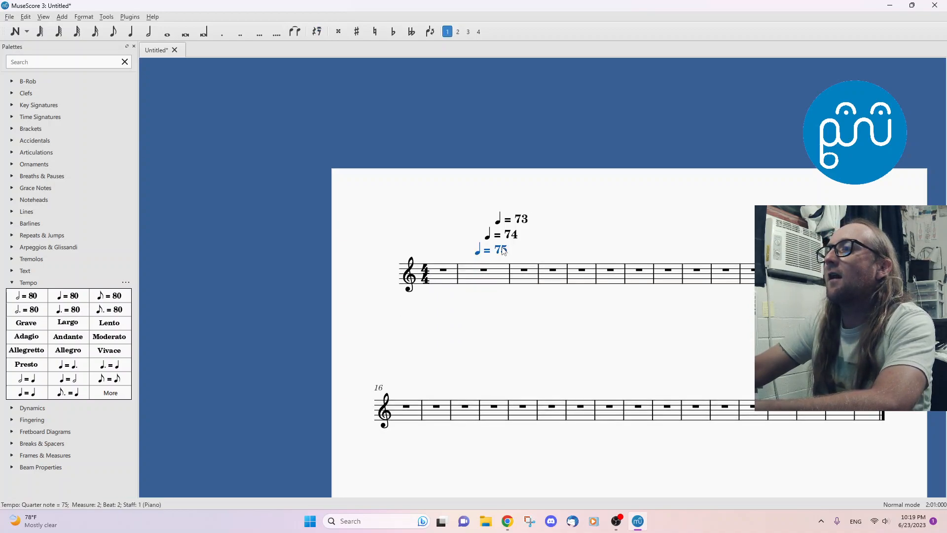
key("Delete")
left_click(493, 235)
key("Delete")
left_click(492, 234)
key("Delete")
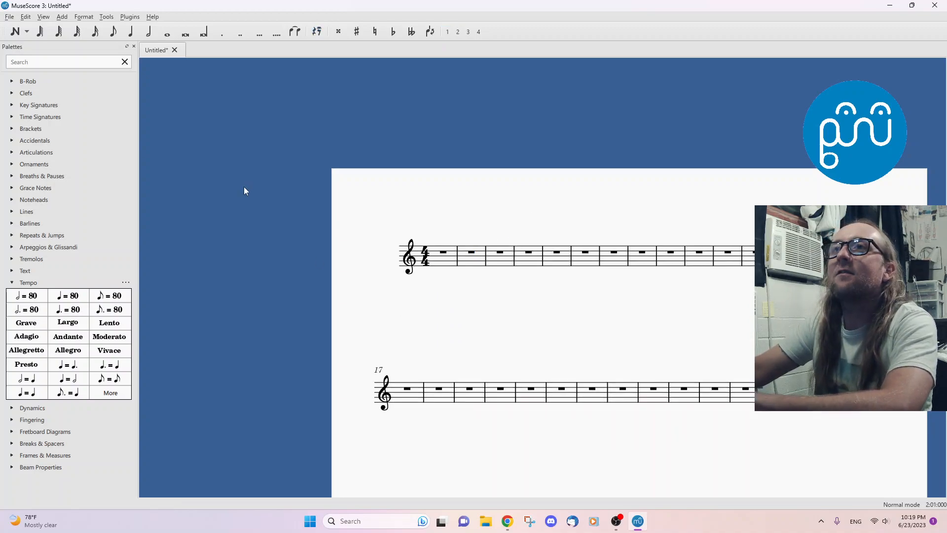
Switch to File Explorer and open the BRGA folder in Dropbox.
left_click(490, 529)
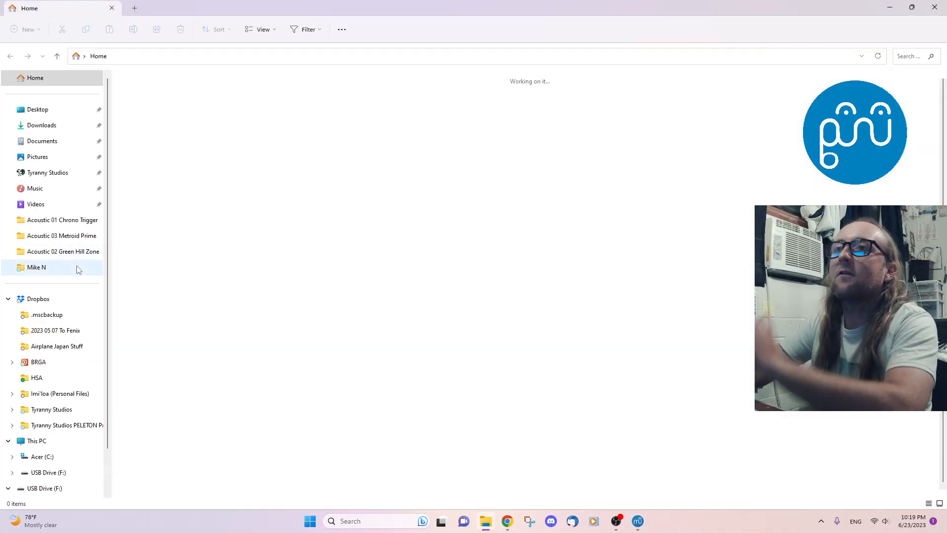
left_click(53, 305)
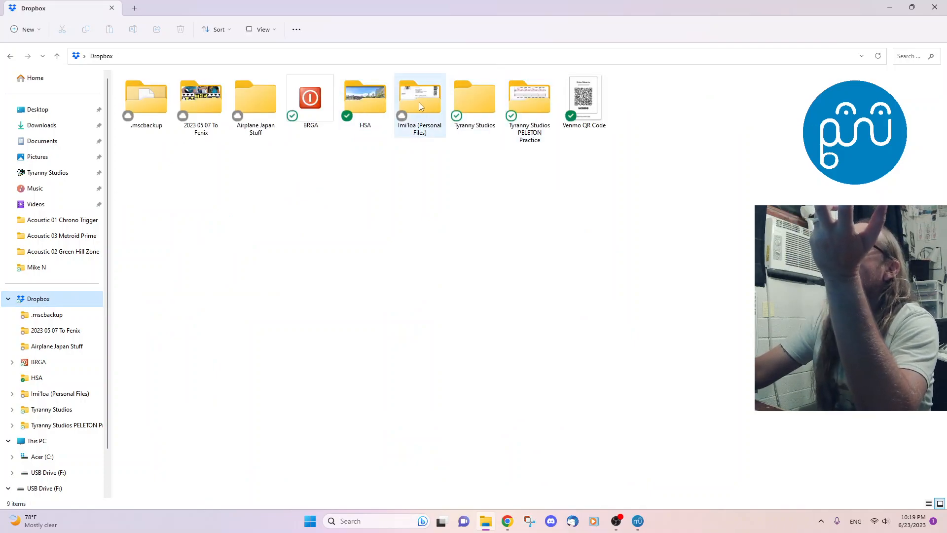
left_click(478, 97)
left_click(330, 103)
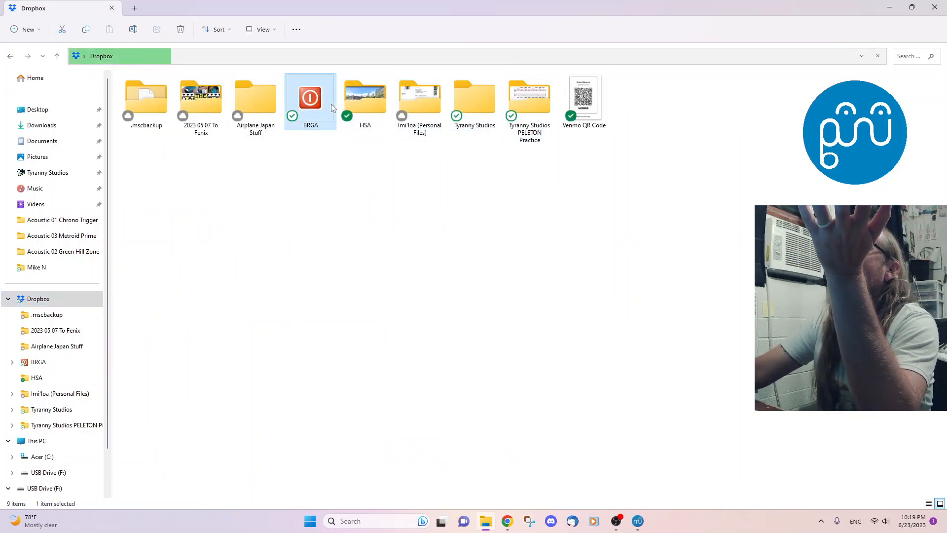
double_click(331, 104)
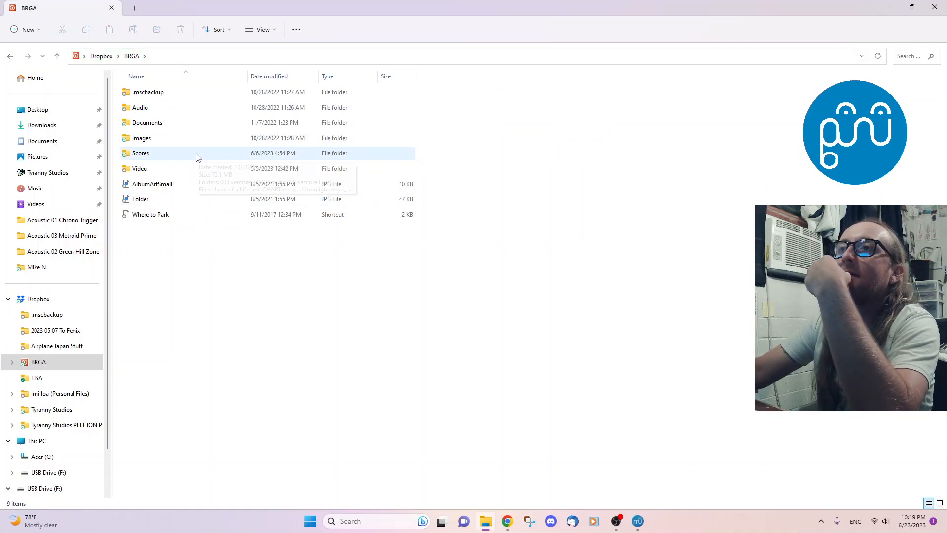
Open the score Apology 2023 06 12 from the student's folder inside Scores and return to MuseScore.
double_click(196, 156)
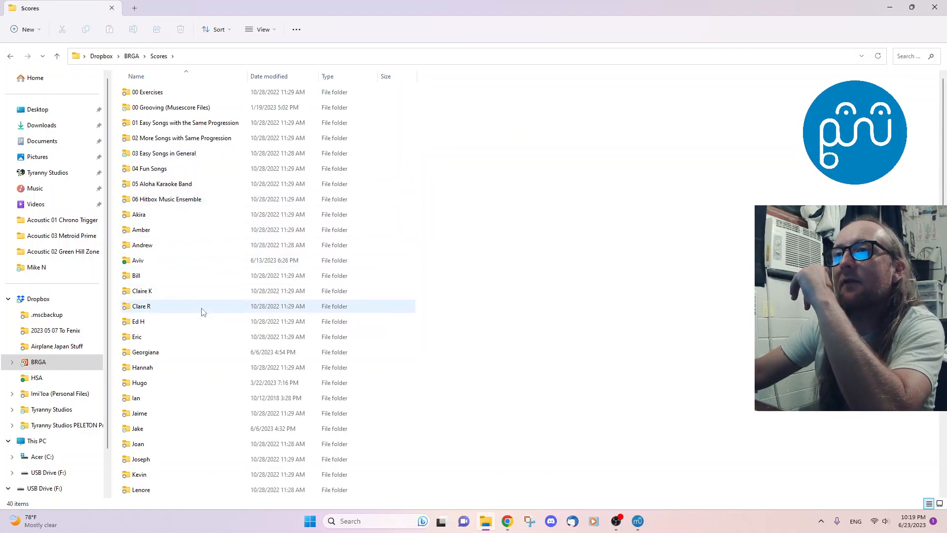
scroll(197, 385, "down", 3)
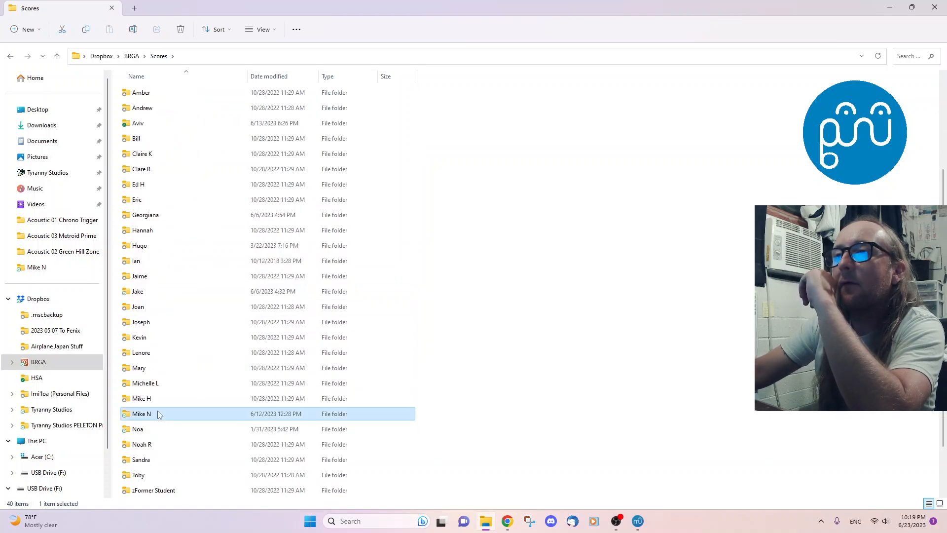
double_click(158, 412)
left_click(202, 295)
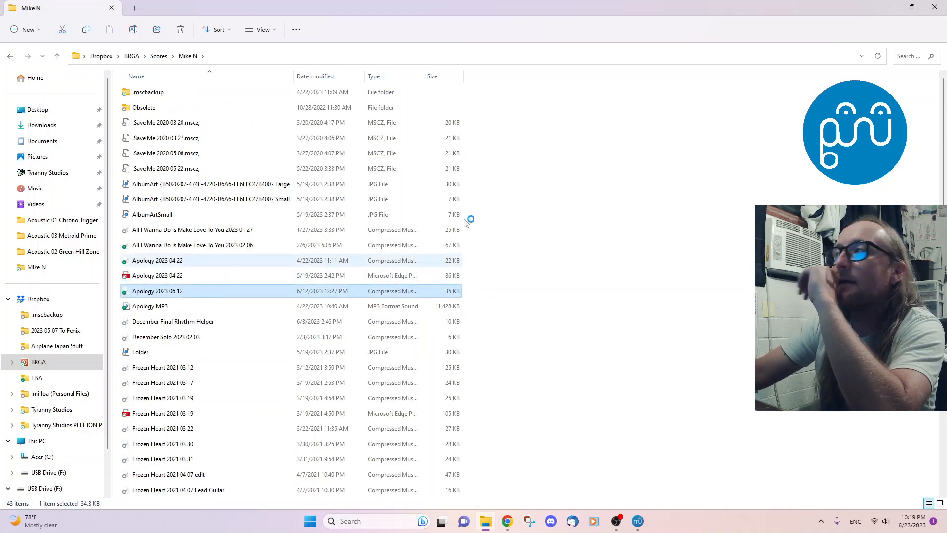
left_click(891, 8)
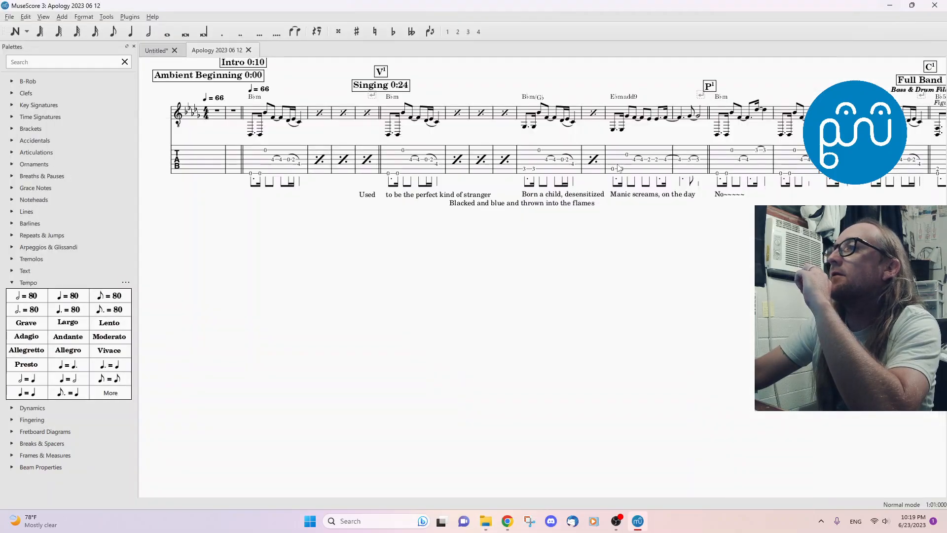
Look through the score from its beginning to the Full Band section around measure 19 and return to the start.
left_click_drag(578, 295, 361, 368)
left_click_drag(740, 340, 336, 348)
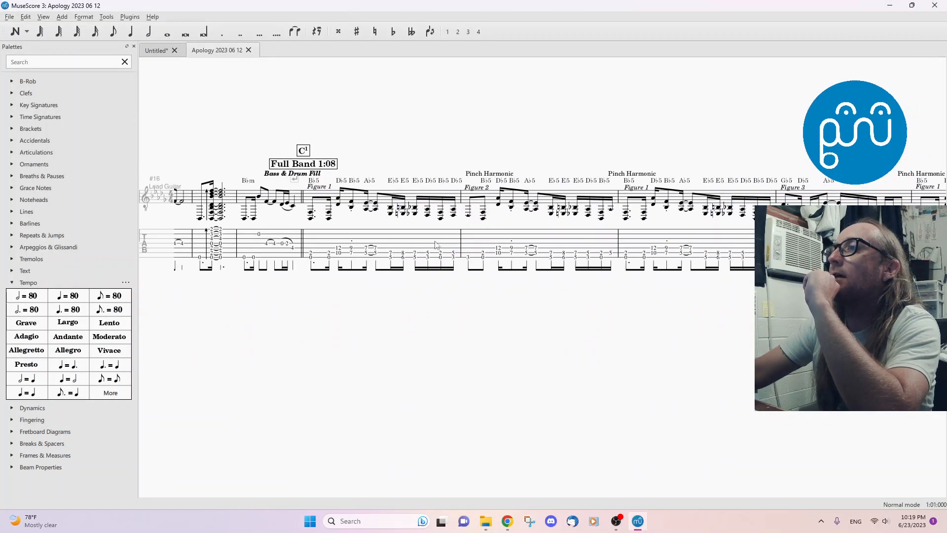
left_click_drag(360, 383, 468, 380)
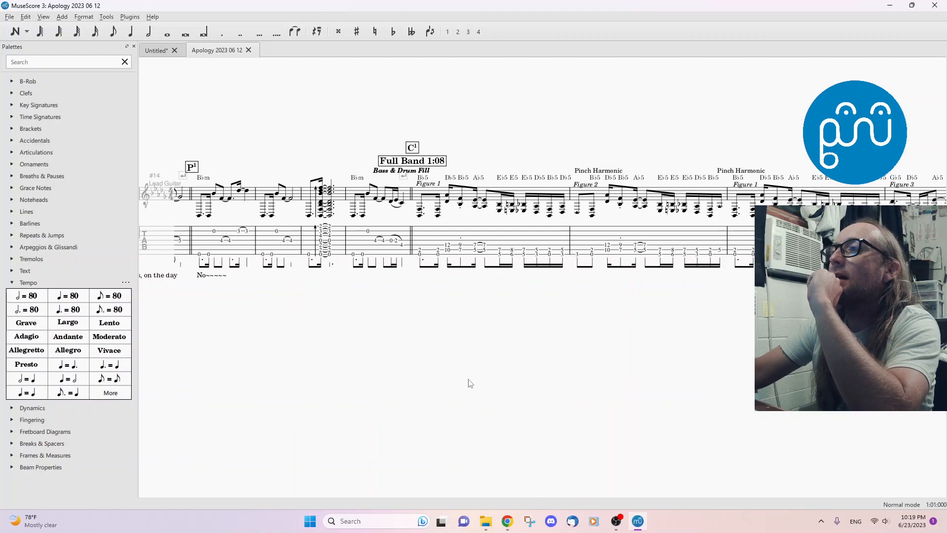
left_click(421, 217)
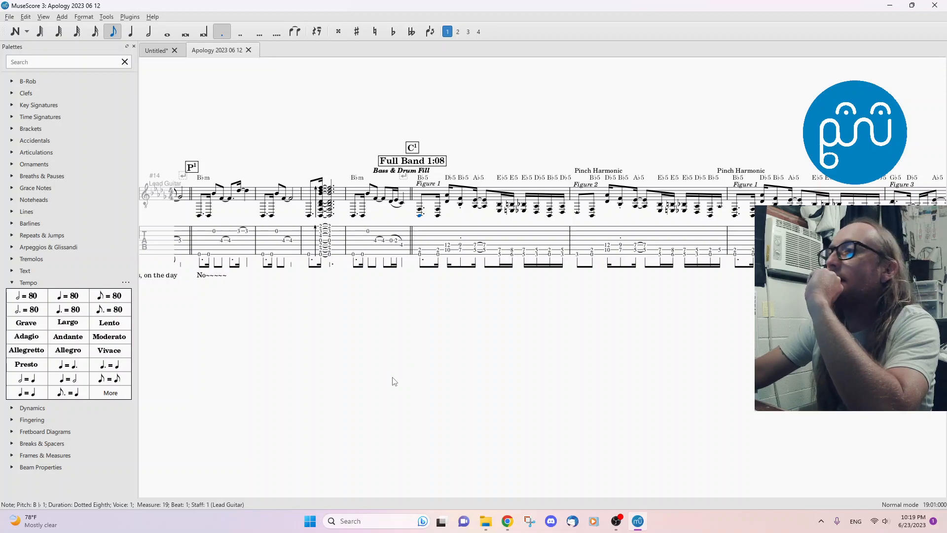
left_click_drag(391, 383, 507, 376)
scroll(395, 375, "up", 10)
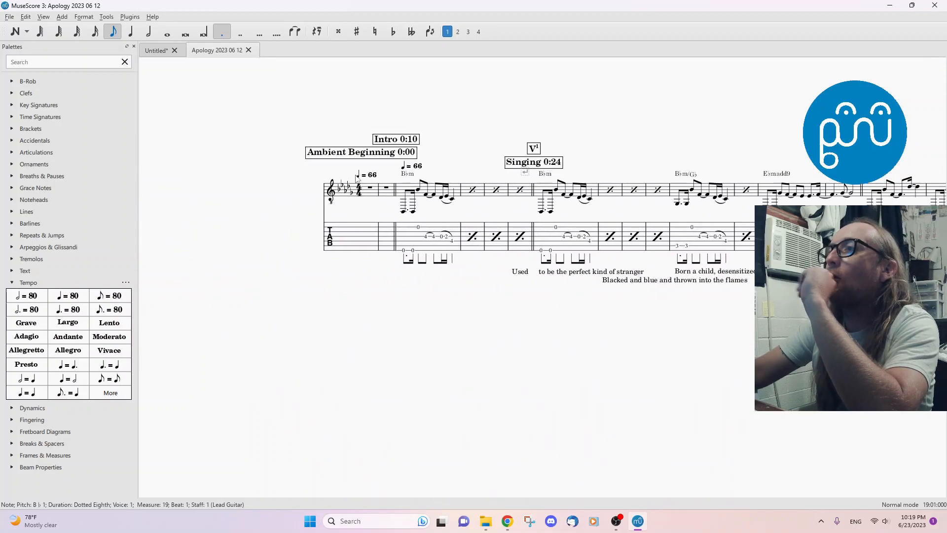
Delete the repeated quarter note = 66 tempo marking at beat 1 of measure 3, keeping the one at measure 1.
left_click(417, 167)
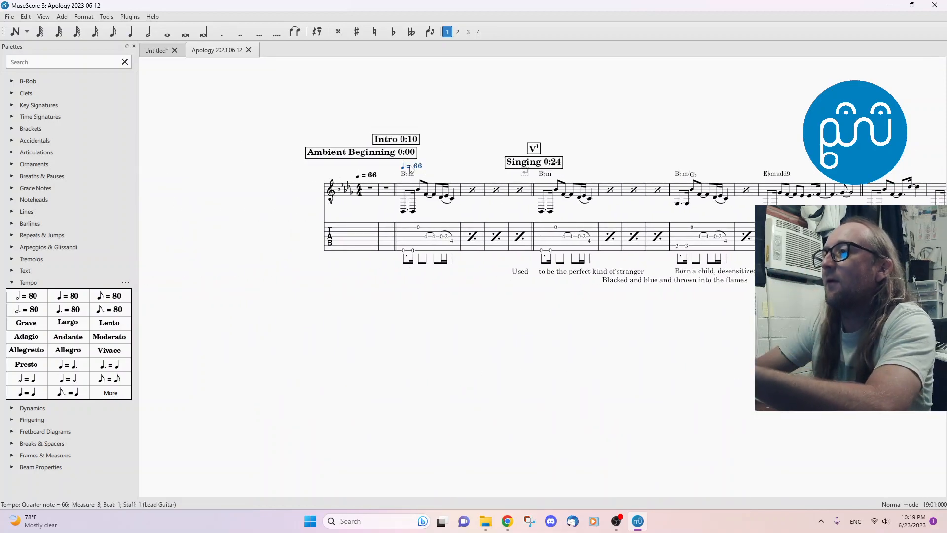
left_click(374, 177)
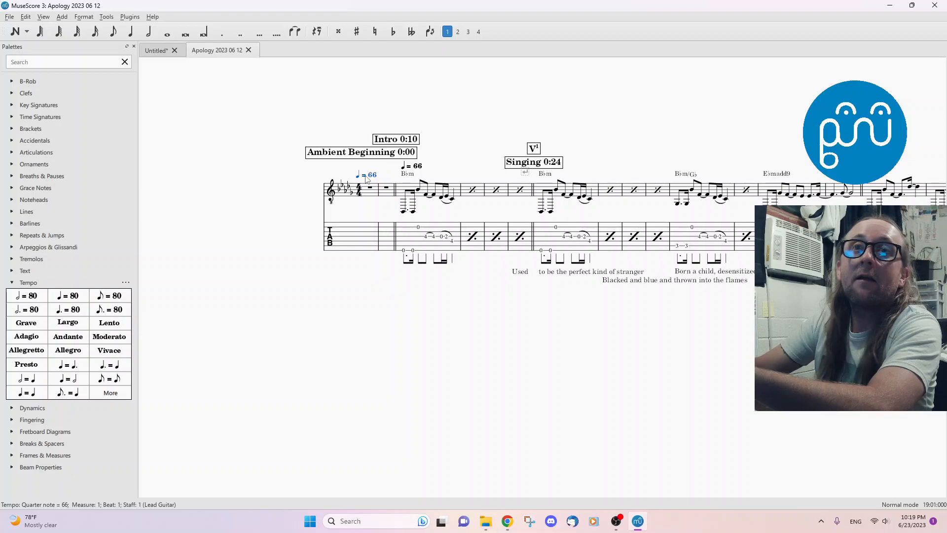
double_click(374, 176)
left_click(367, 189)
left_click(370, 192)
left_click(393, 192)
left_click(413, 168)
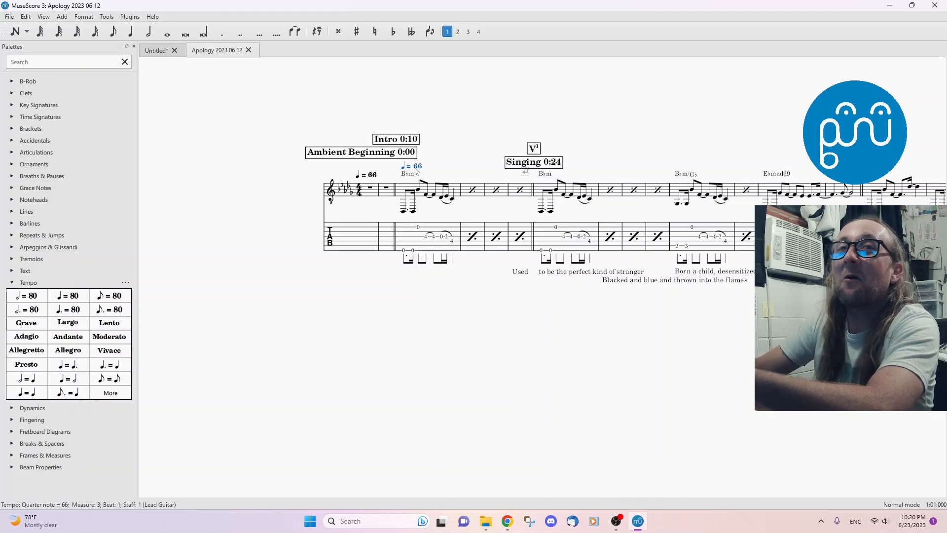
key("Delete")
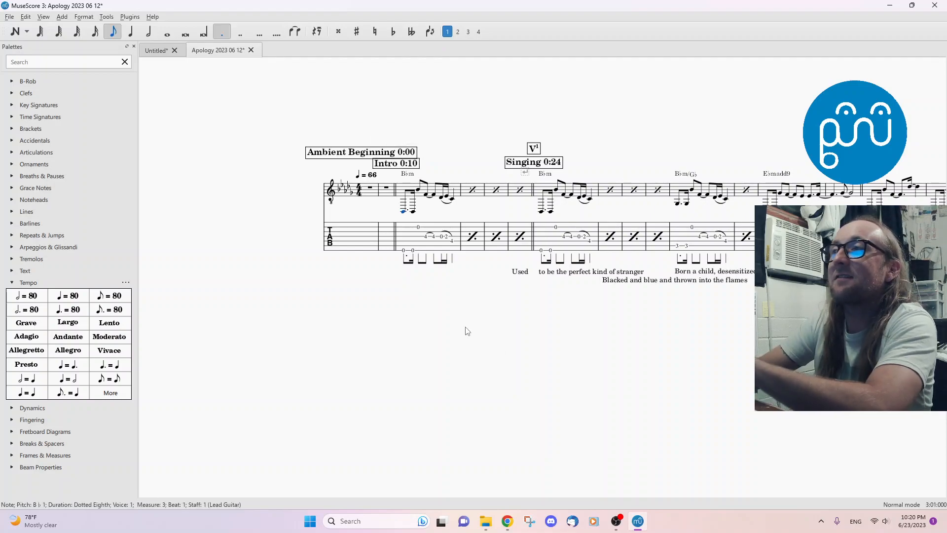
Show the Playback Controls toolbar and turn on the metronome for playback.
double_click(372, 179)
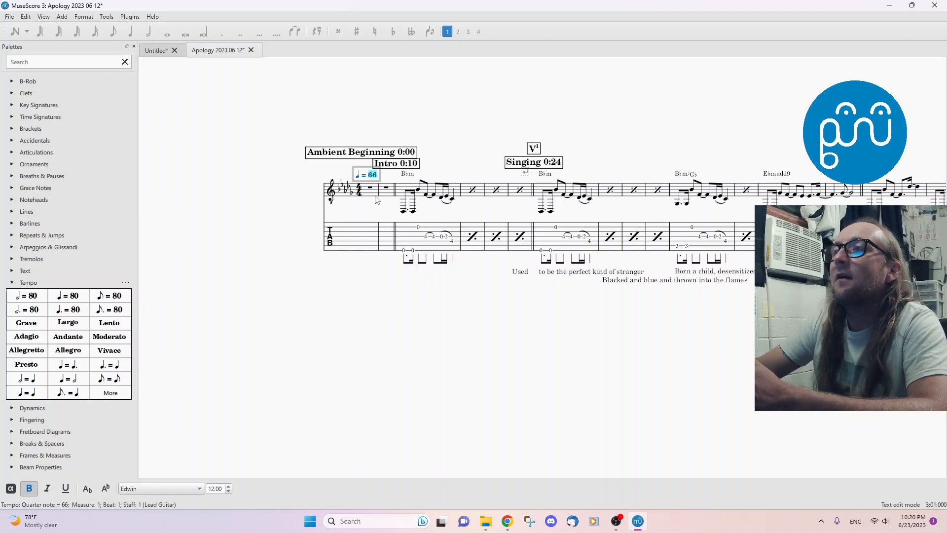
key("Escape")
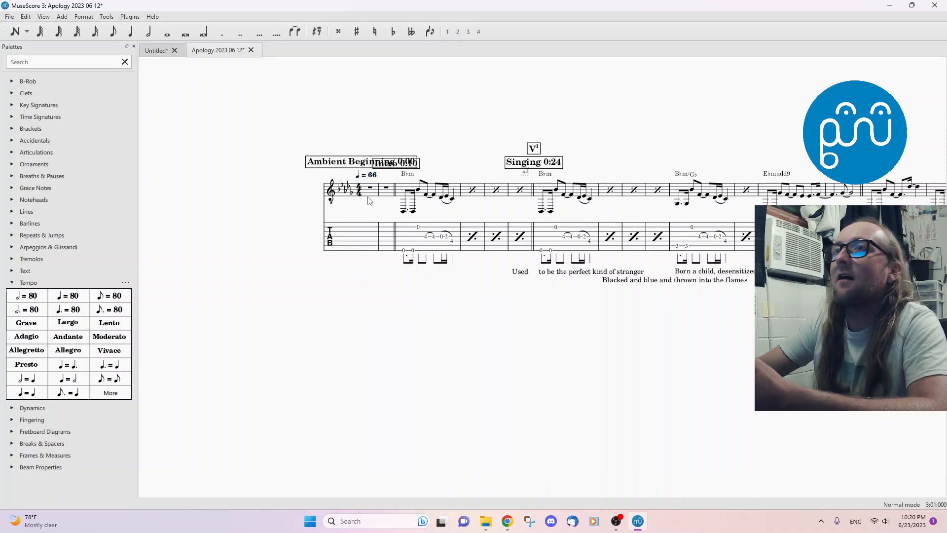
left_click(43, 17)
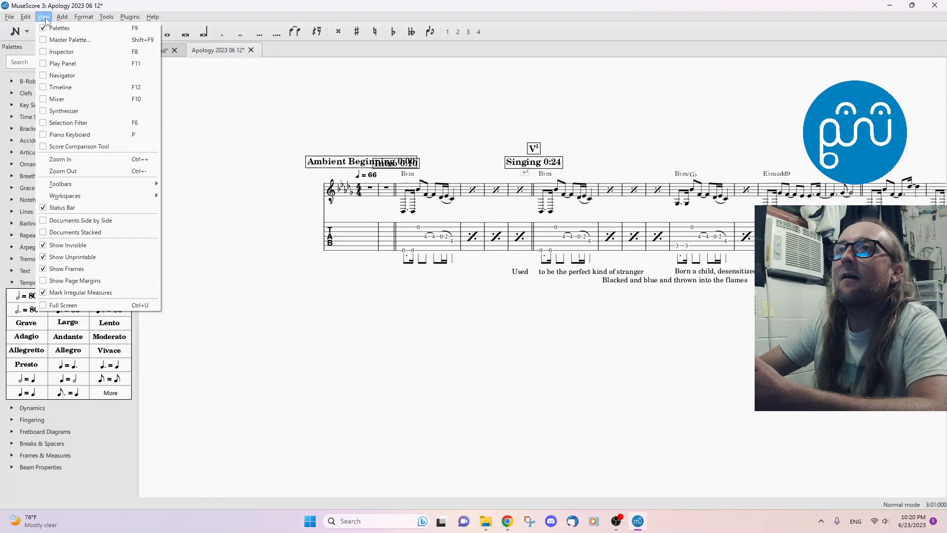
mouse_move(69, 187)
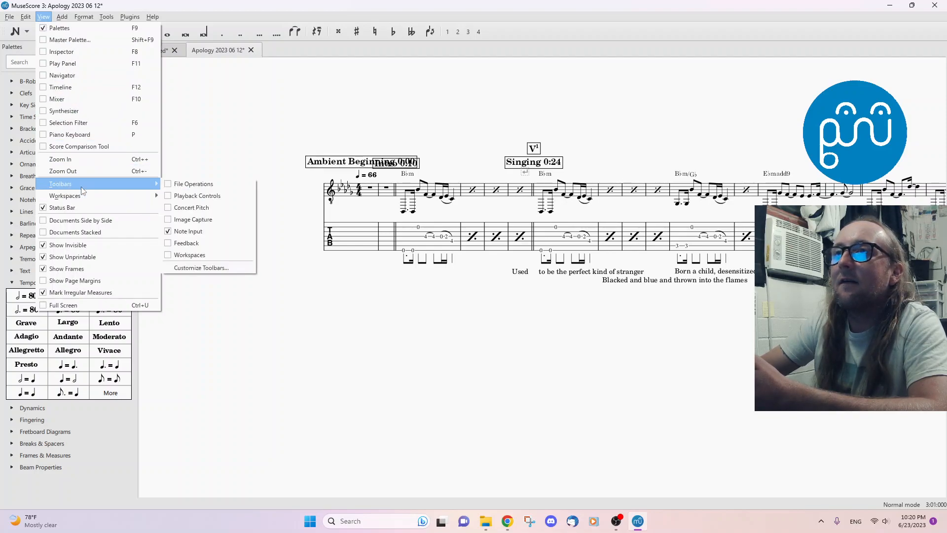
left_click(185, 195)
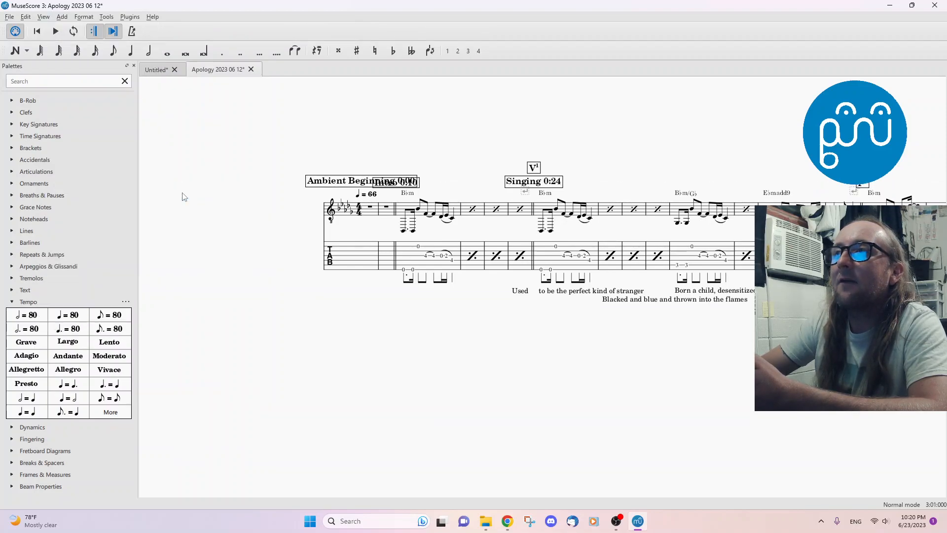
left_click(132, 33)
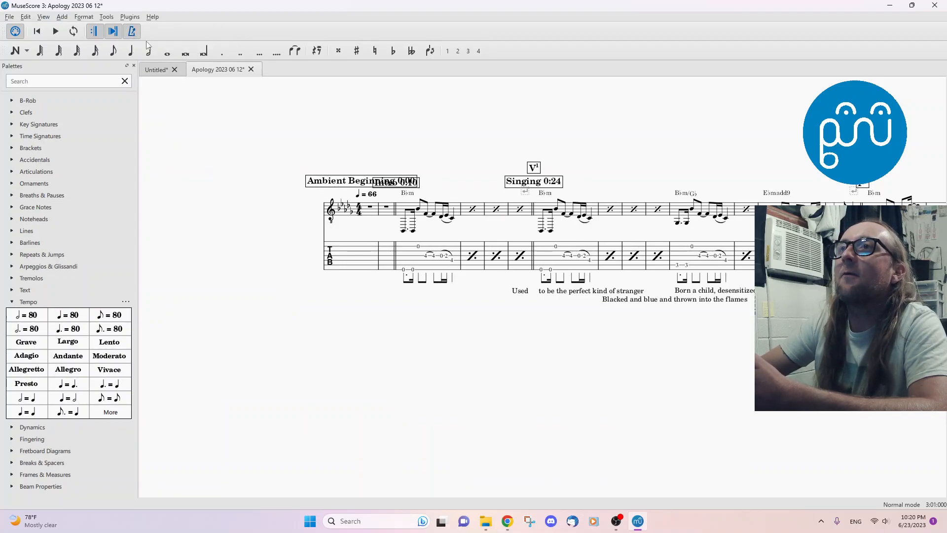
Play the score from measure 1 with the metronome for a few beats and stop.
left_click(369, 207)
key("space")
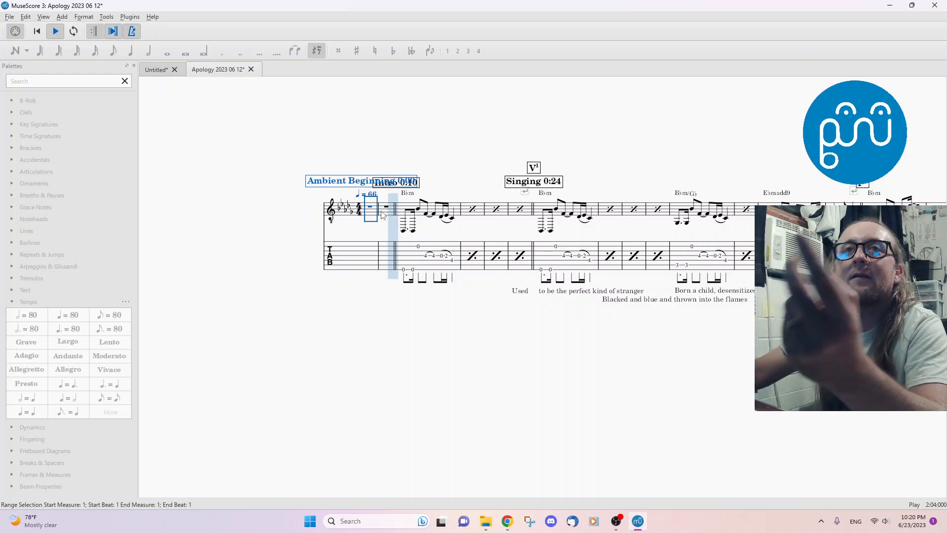
key("space")
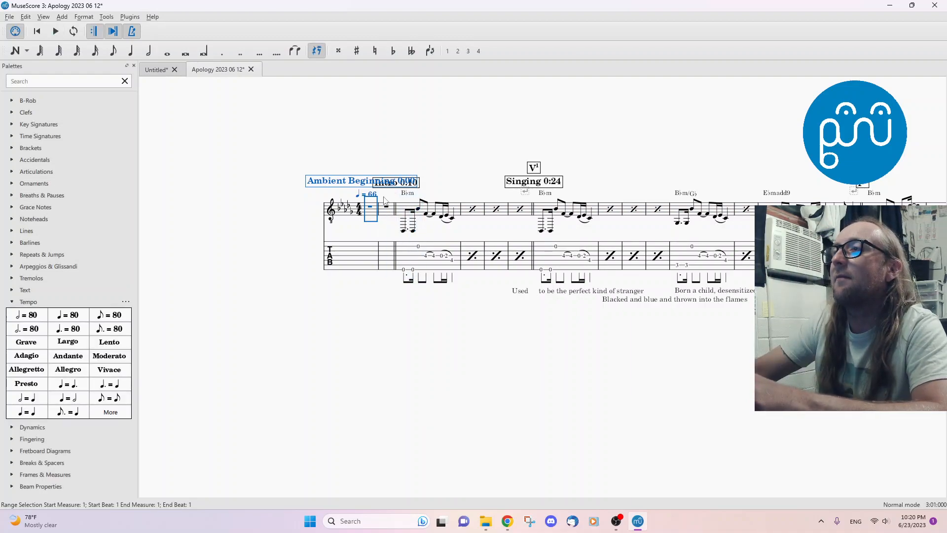
key("Escape")
Change the tempo marking at measure 1 to quarter note = 50.
double_click(371, 195)
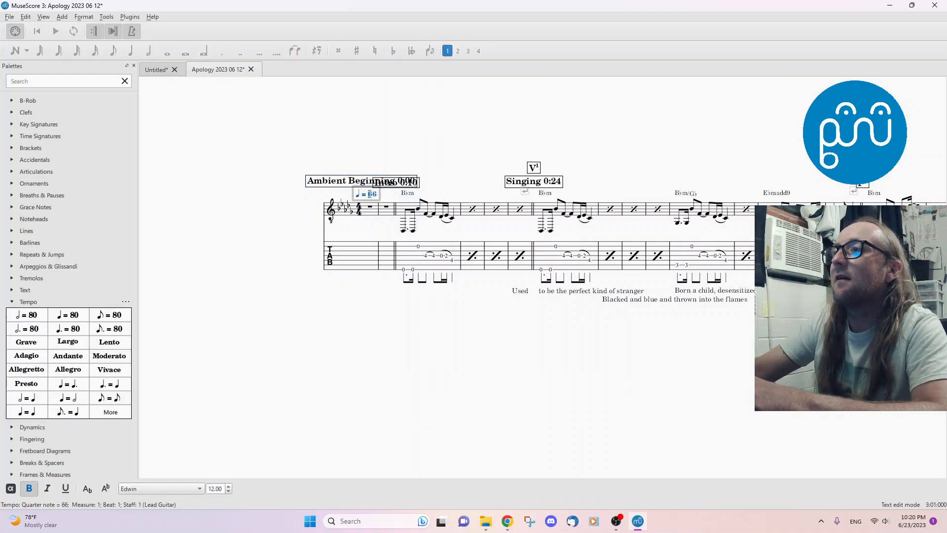
type("50")
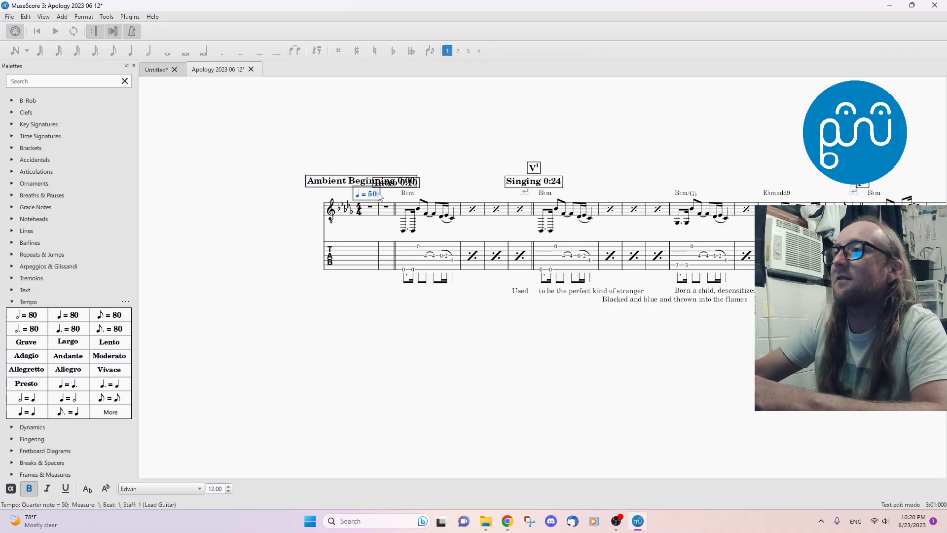
left_click(374, 219)
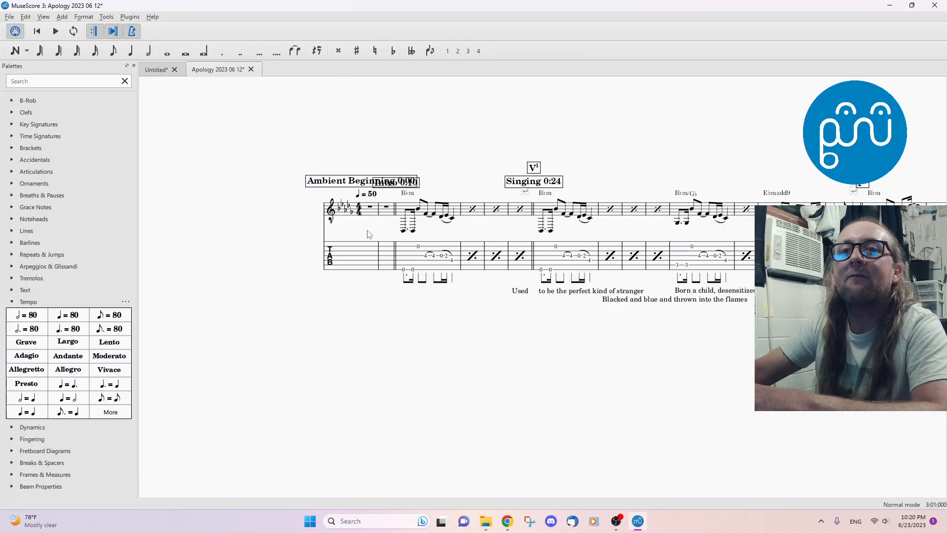
Play the opening from measure 1 into measure 3, stop, and undo the tempo edits in measures 1 and 3.
left_click(374, 219)
key("space")
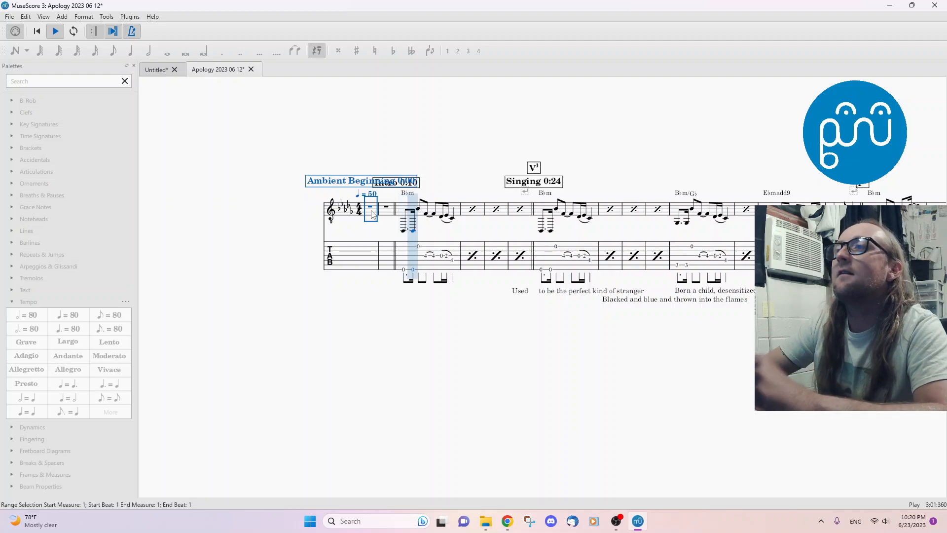
key("space")
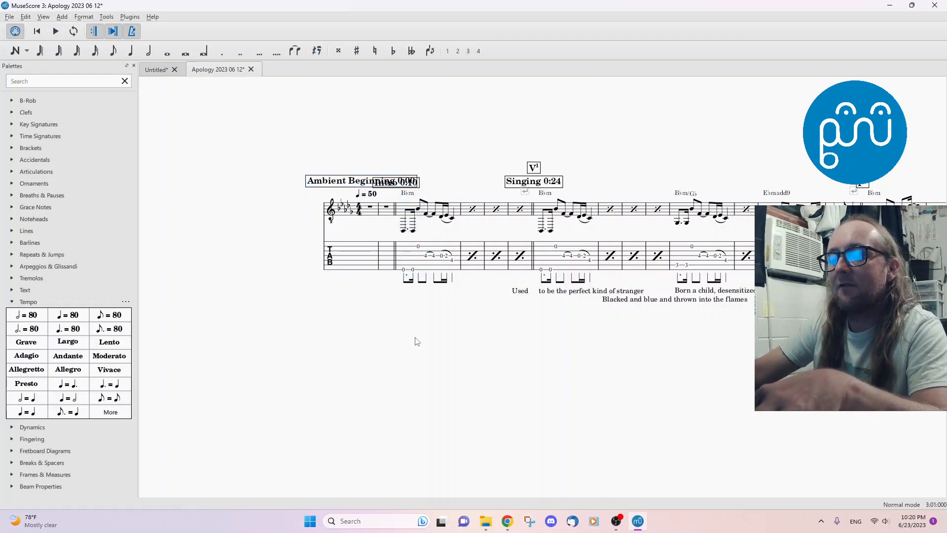
key("ctrl+s")
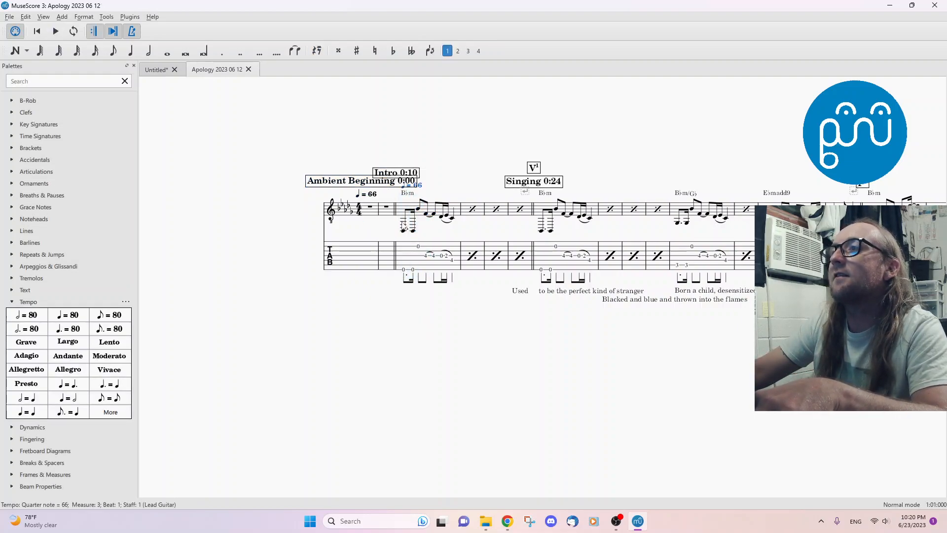
Add a quarter note = 80 tempo marking on the first note of the Full Band section at measure 19.
left_click(676, 375)
scroll(723, 389, "right", 10)
left_click_drag(658, 389, 523, 393)
left_click(384, 247)
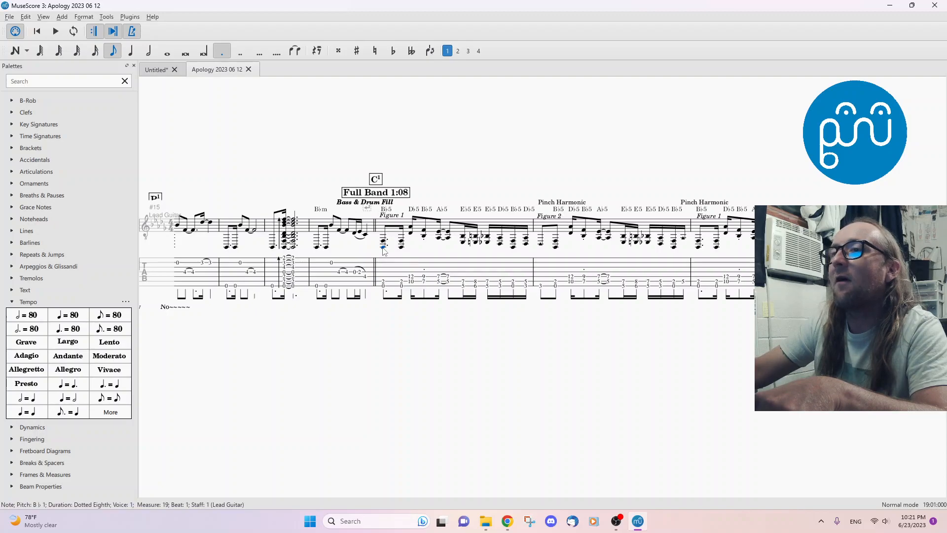
left_click(68, 315)
left_click(384, 246)
Set the tempo marking at measure 19 to quarter note = 50.
scroll(384, 249, "up", 10)
left_click_drag(393, 217, 423, 324)
left_click(438, 160)
double_click(438, 160)
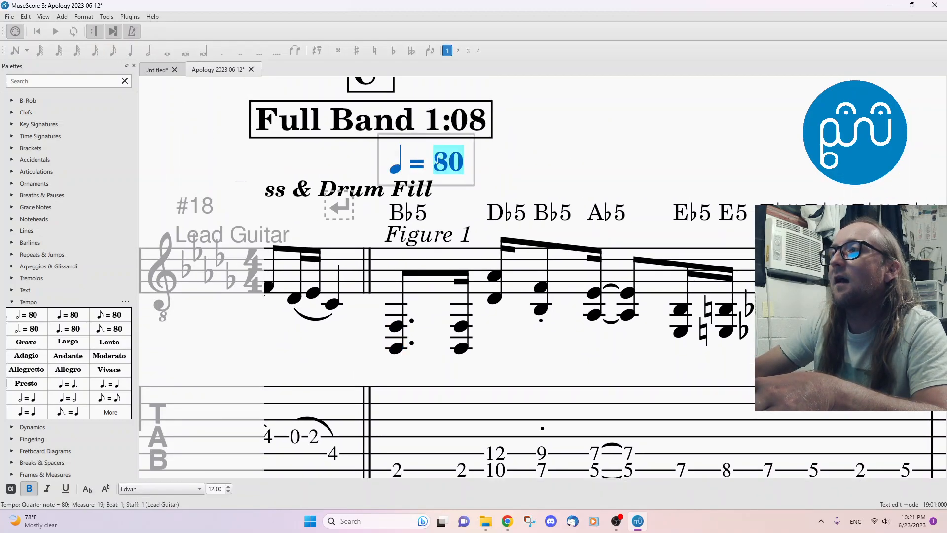
type("50")
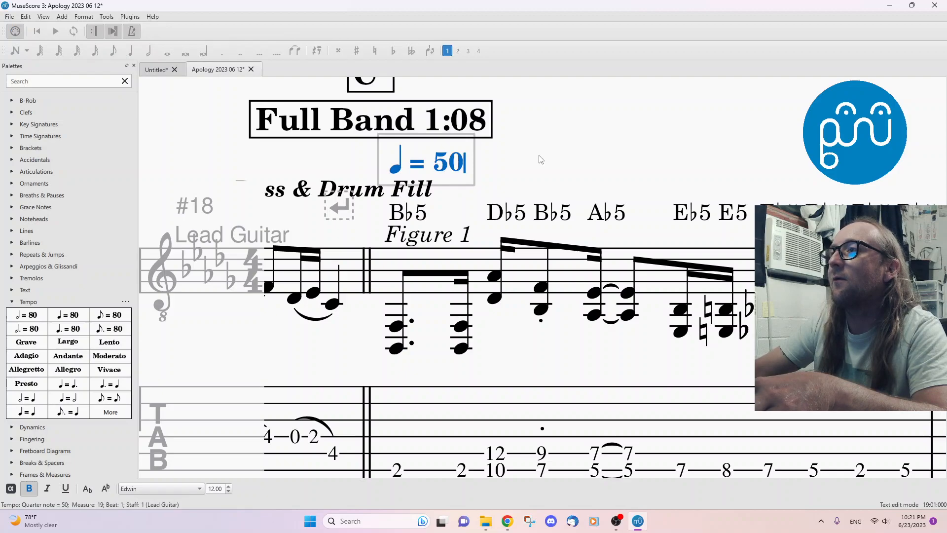
key("Escape")
Play the score from measure 15 through the tempo change at measure 19 into measure 20 and stop.
scroll(276, 355, "down", 5)
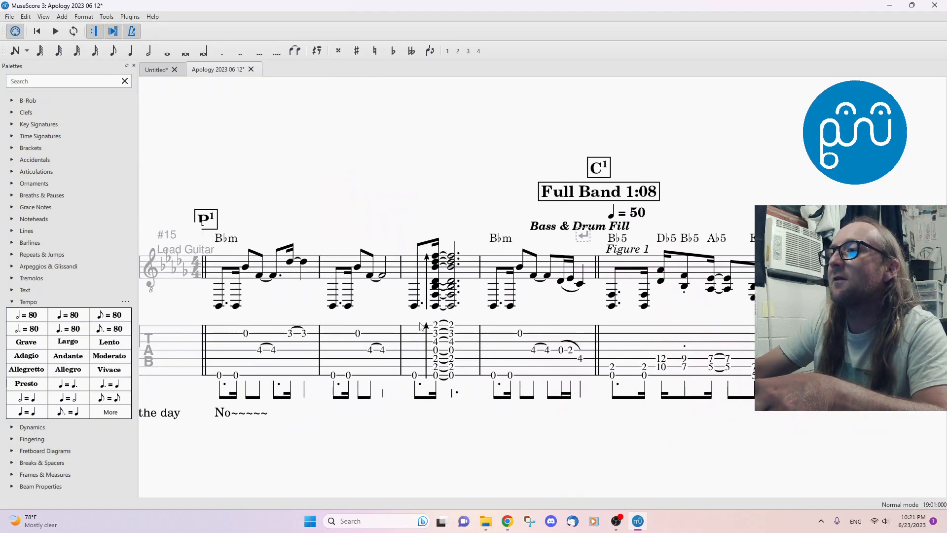
left_click(220, 306)
left_click_drag(481, 163, 636, 173)
scroll(636, 172, "down", 6)
left_click_drag(325, 169, 632, 188)
scroll(349, 123, "right", 5)
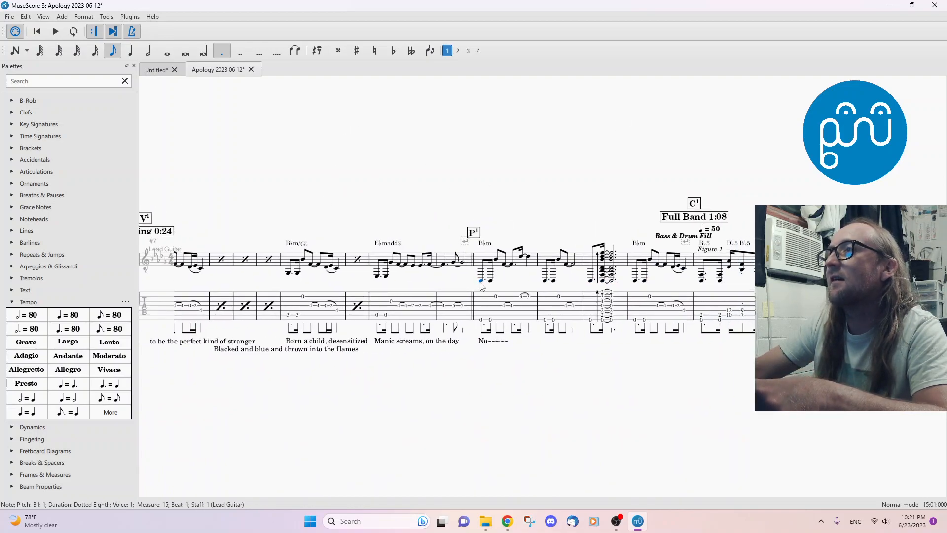
key("space")
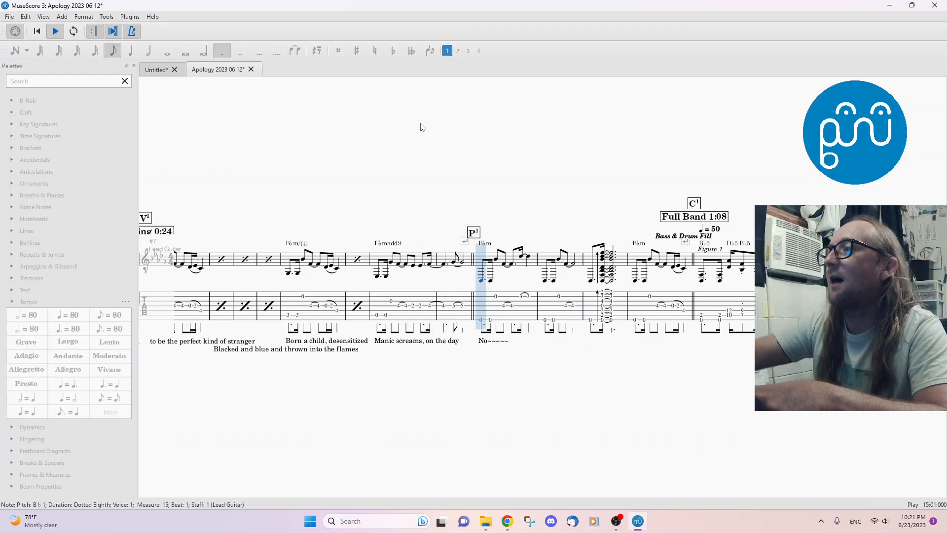
key("XF86AudioRaiseVolume")
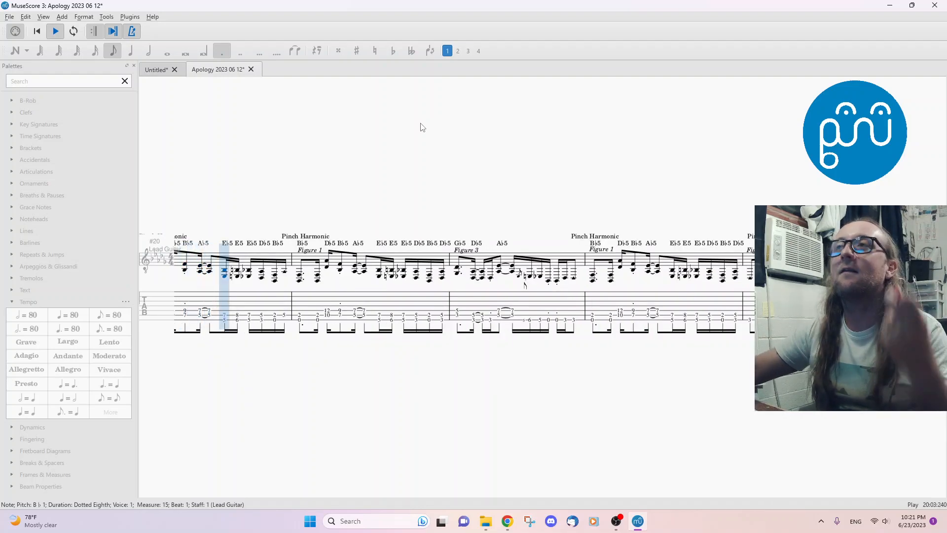
key("space")
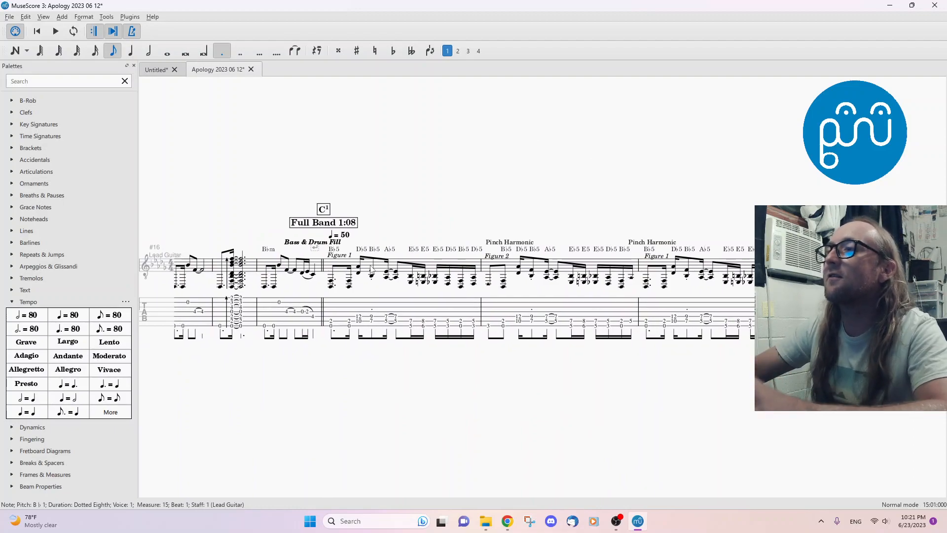
Delete the quarter note = 50 tempo marking at the Full Band section in measure 19.
left_click(344, 237)
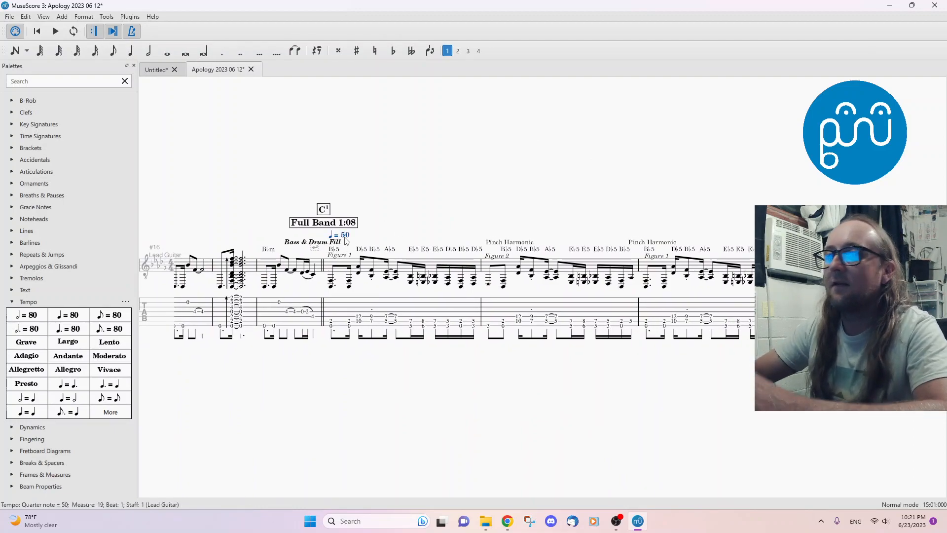
key("Delete")
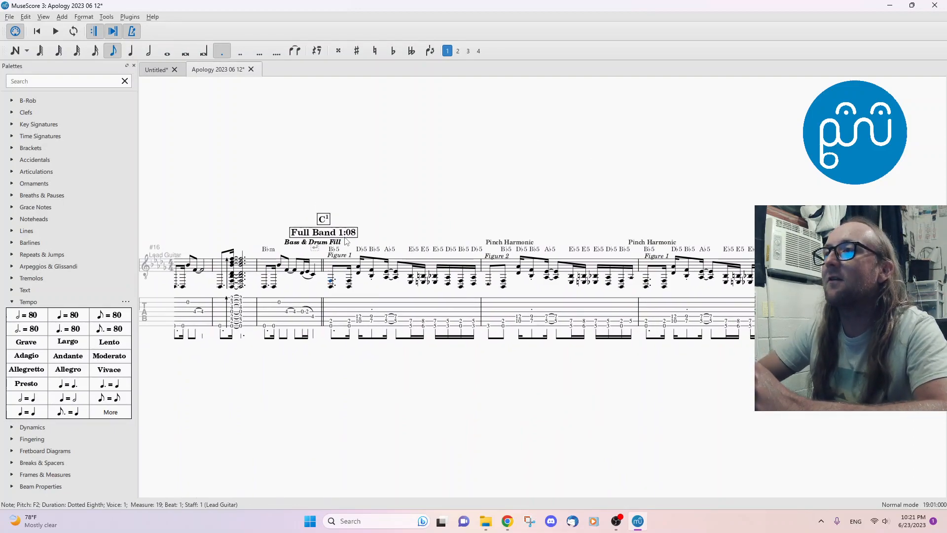
Create a new score from the Treble Clef template with 4/4 time, 32 measures and a tempo of 121 BPM.
left_click(9, 17)
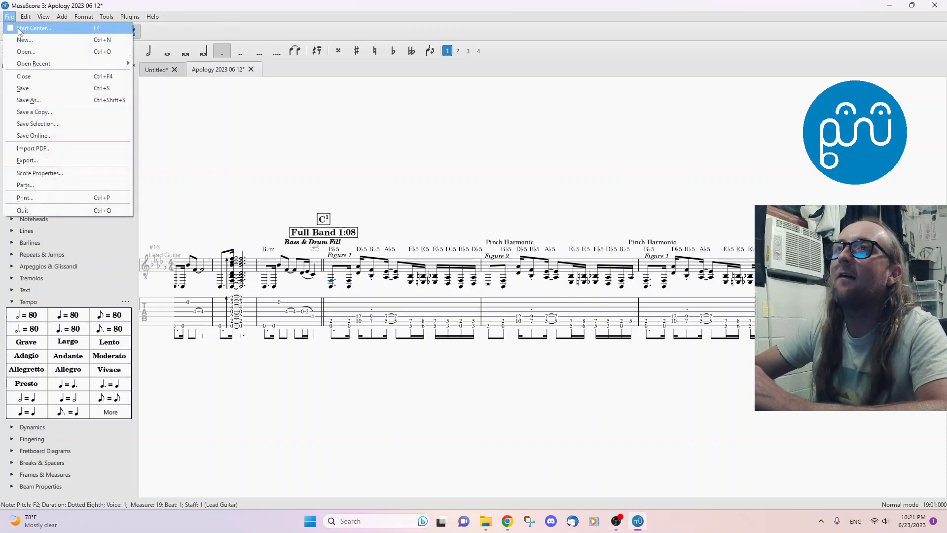
left_click(24, 40)
left_click(559, 395)
left_click(559, 395)
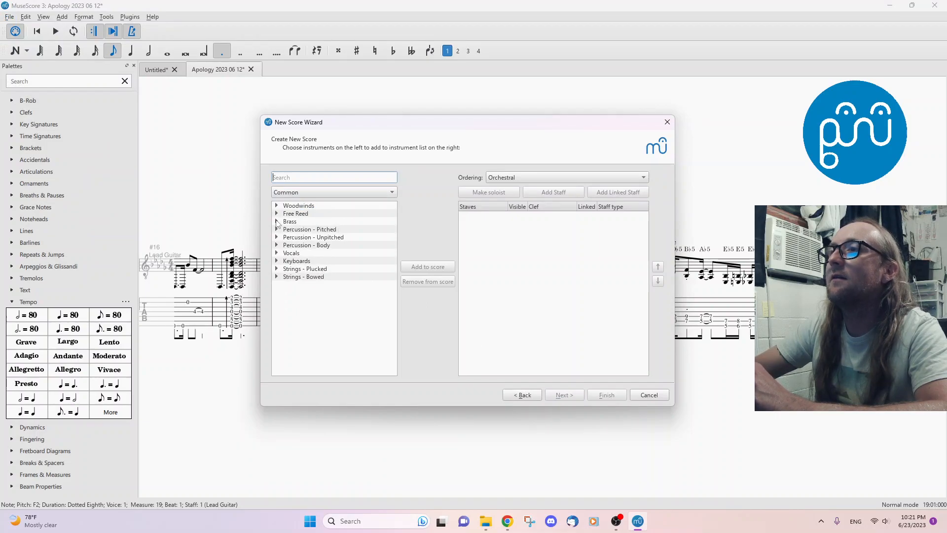
left_click(535, 397)
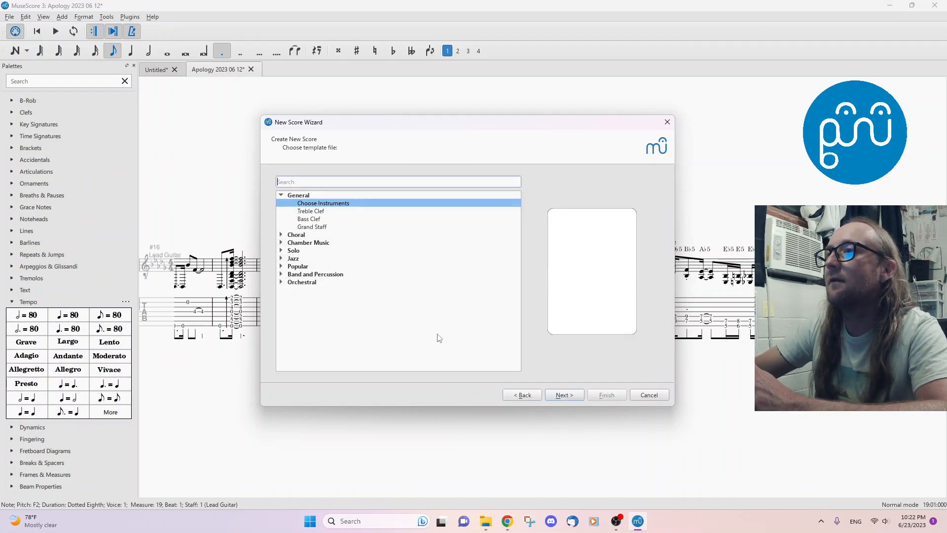
left_click(317, 213)
left_click(563, 395)
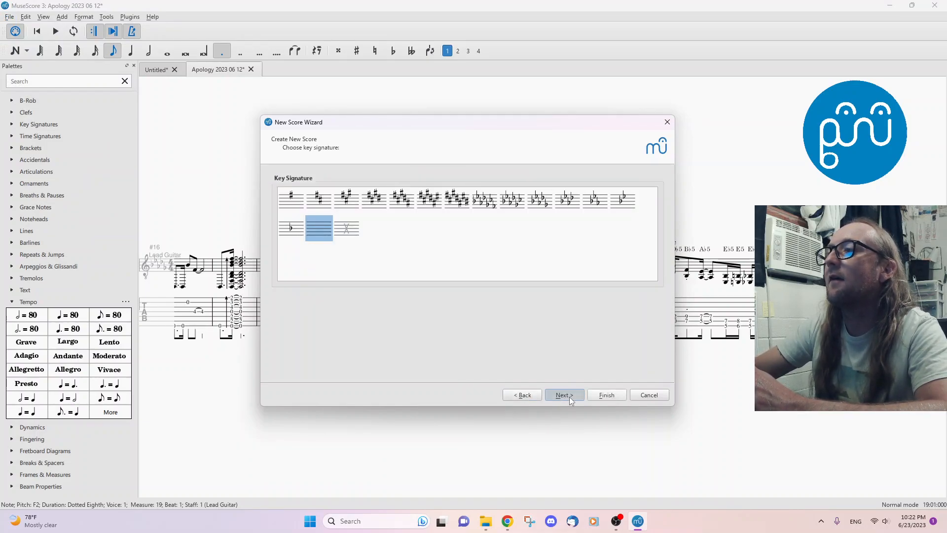
left_click(563, 395)
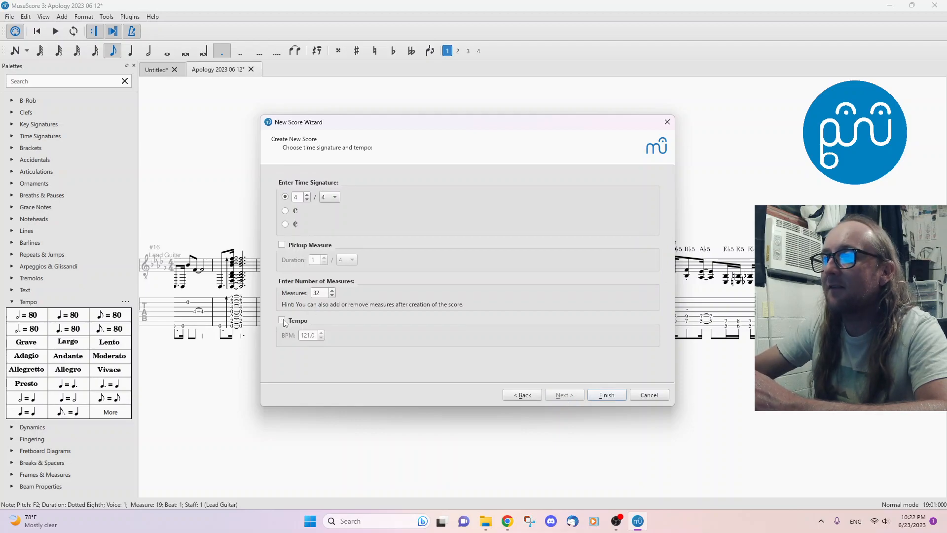
left_click(607, 395)
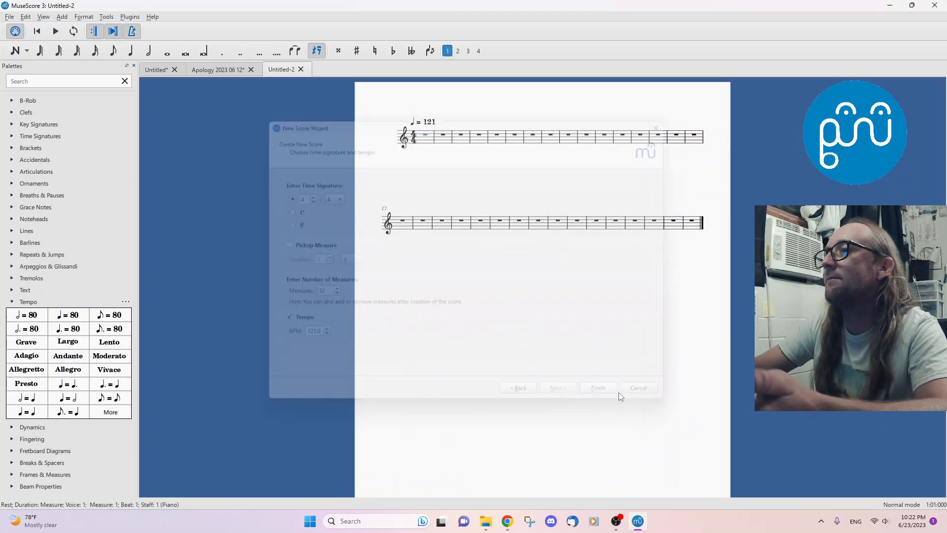
Set the new score's tempo marking at measure 1 to quarter note = 60.
double_click(431, 126)
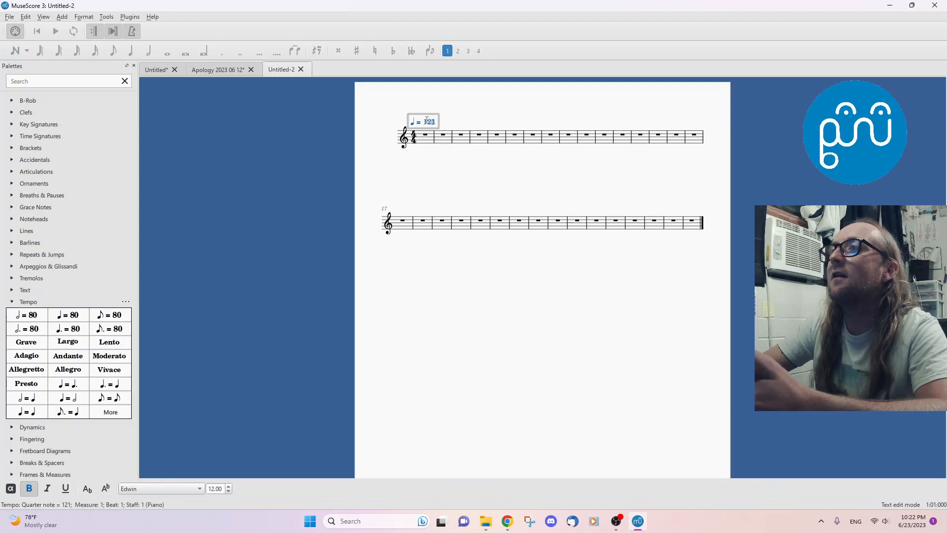
left_click(431, 171)
double_click(428, 122)
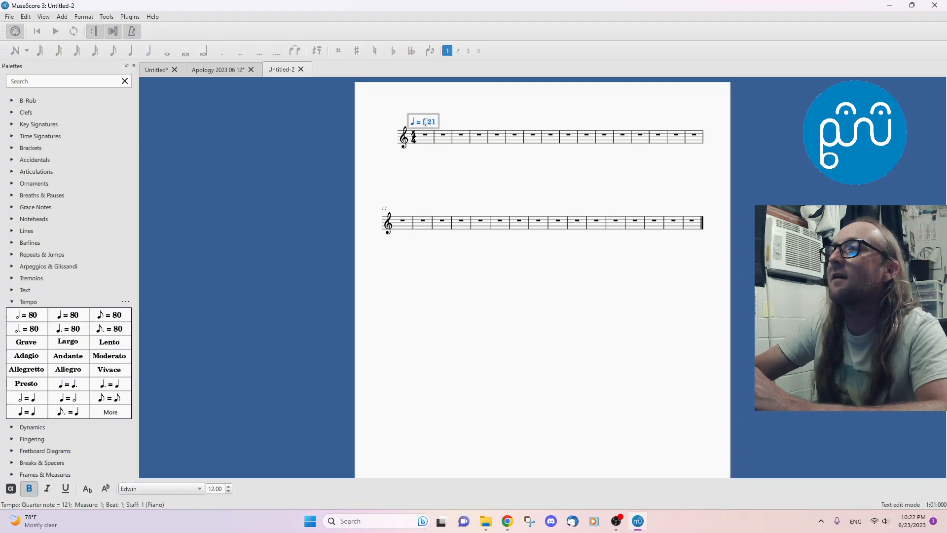
type("60")
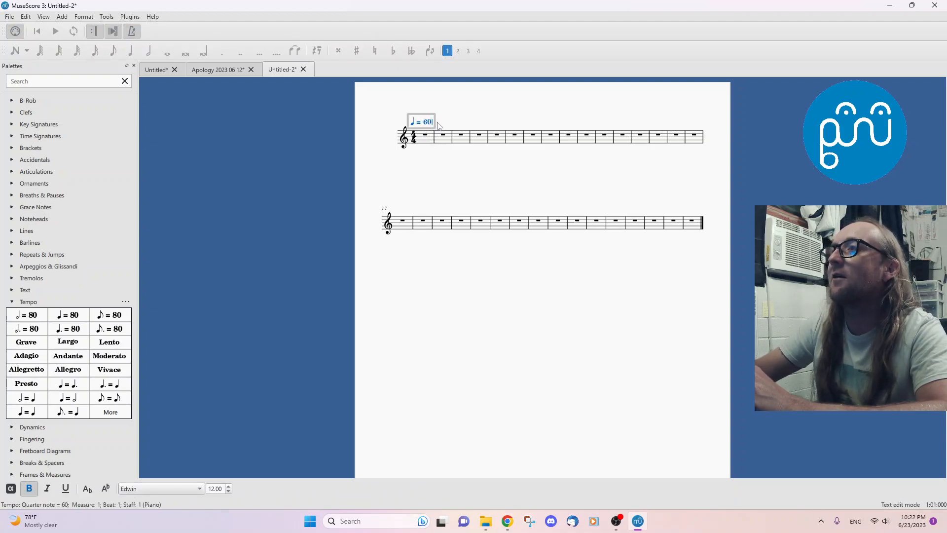
left_click(473, 208)
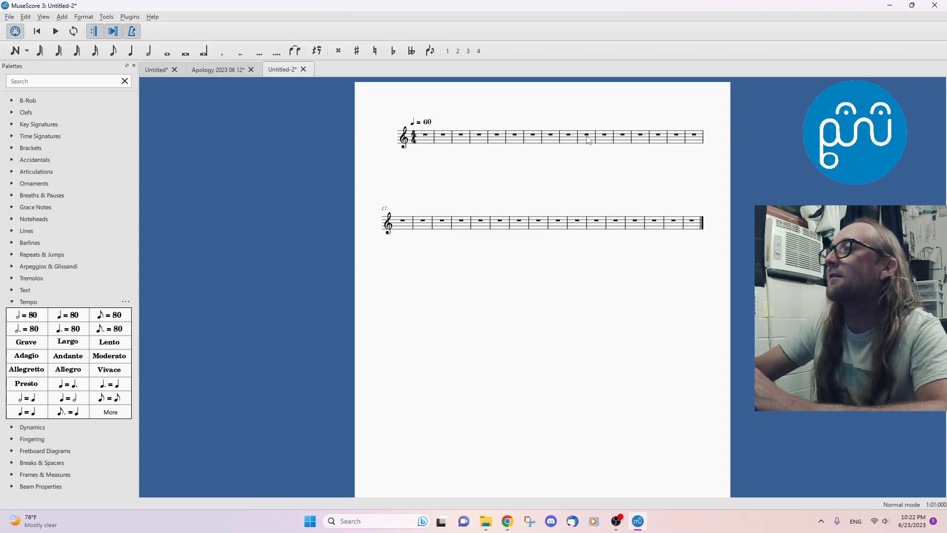
Add quarter note = 80 tempo markings at measure 10 and measure 9.
left_click(587, 140)
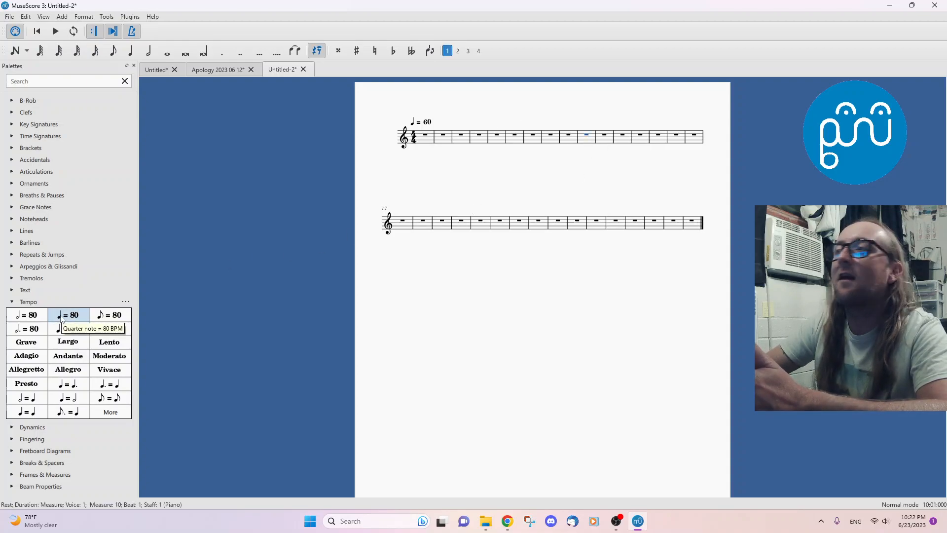
left_click(61, 316)
left_click(586, 142)
left_click(571, 139)
left_click(571, 139)
left_click(77, 316)
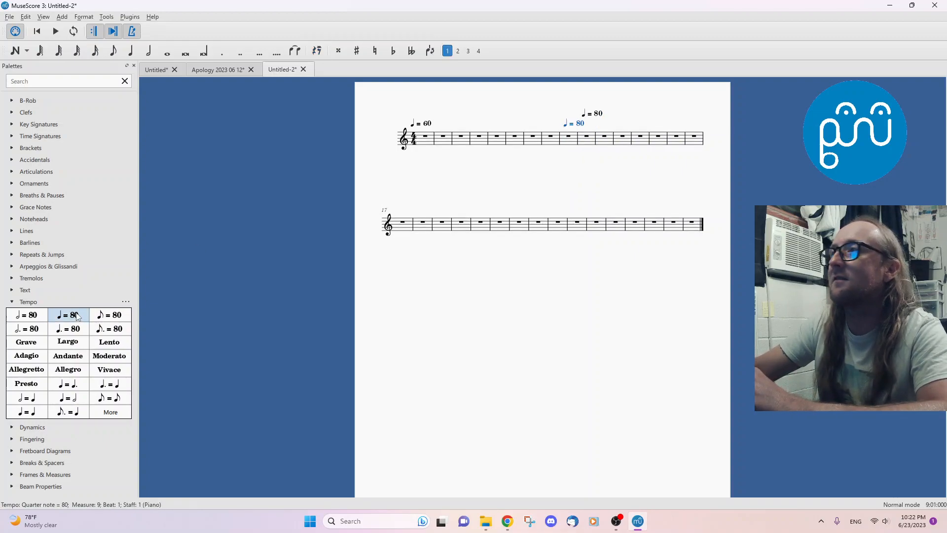
Collapse the Tempo palette, then hide the Palettes display and show it again.
left_click(14, 301)
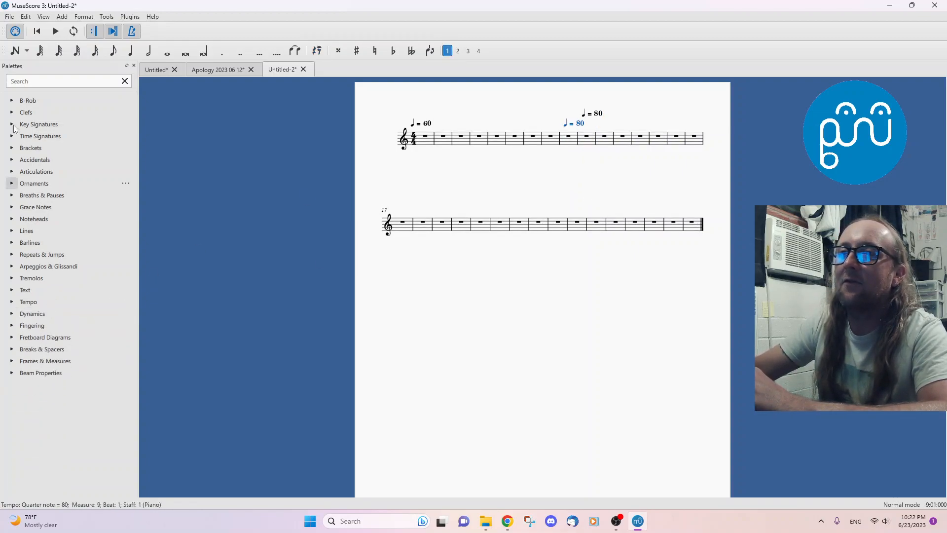
left_click(43, 17)
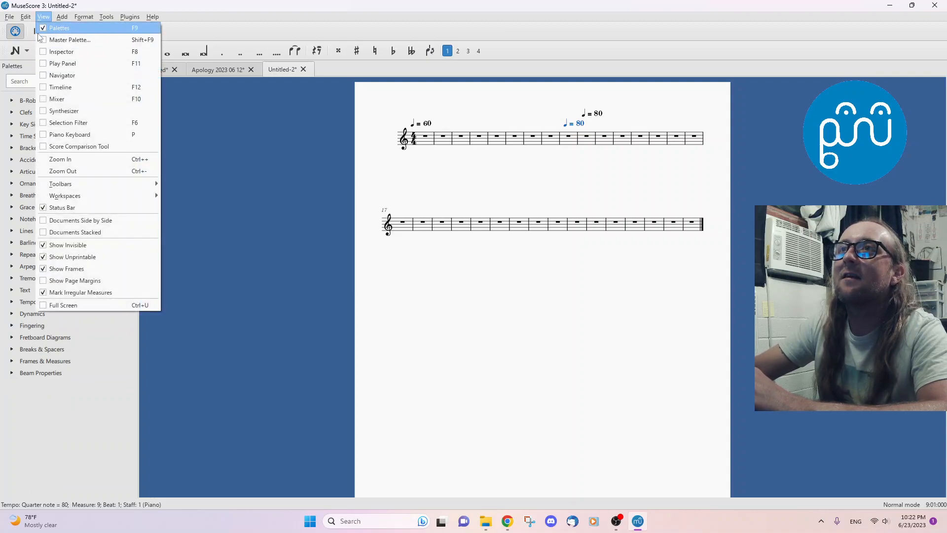
left_click(42, 29)
left_click(44, 17)
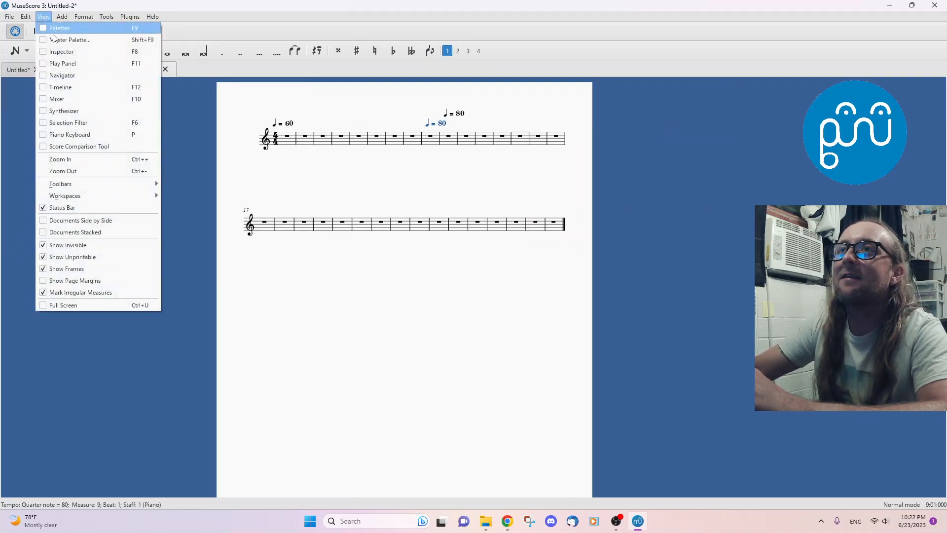
left_click(43, 29)
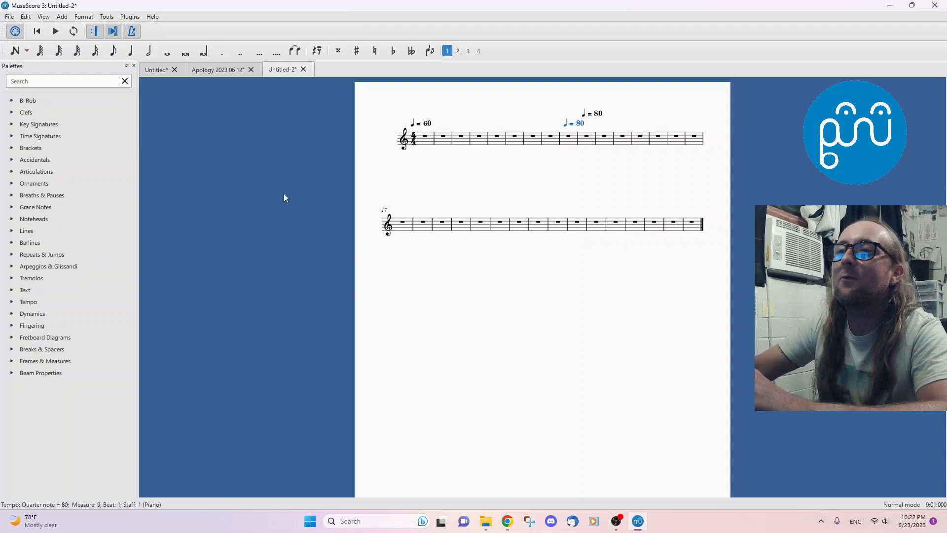
Delete the quarter note = 80 tempo markings at measures 10 and 9 and clear the selection.
left_click(593, 117)
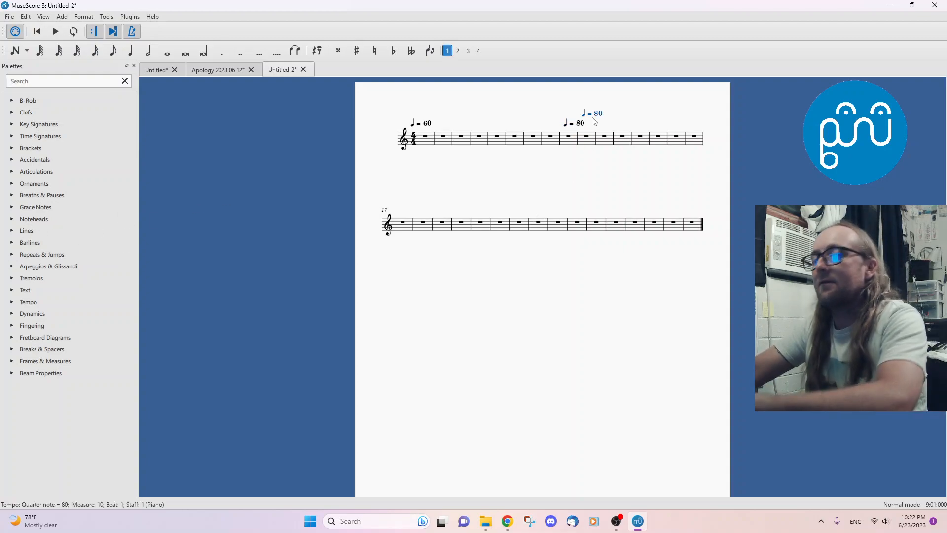
key("Delete")
left_click(576, 123)
key("Delete")
key("Escape")
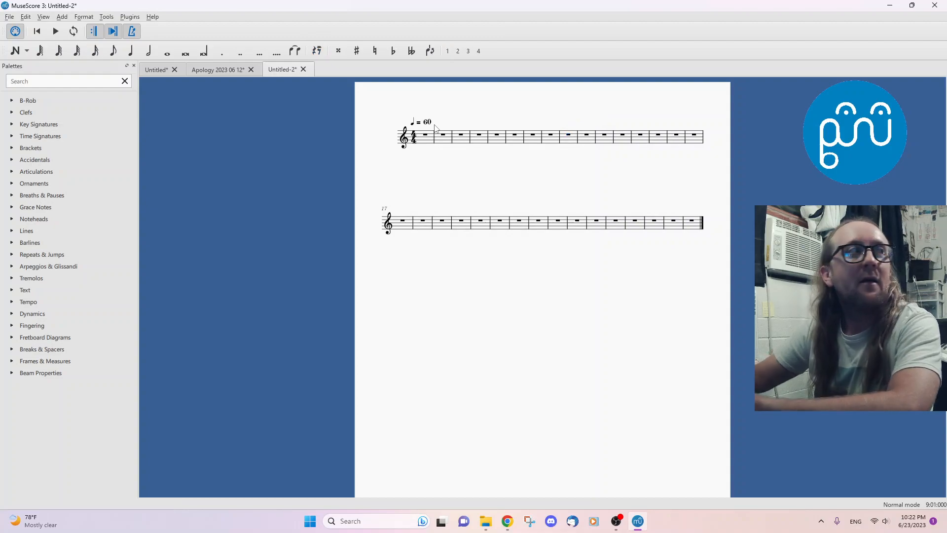